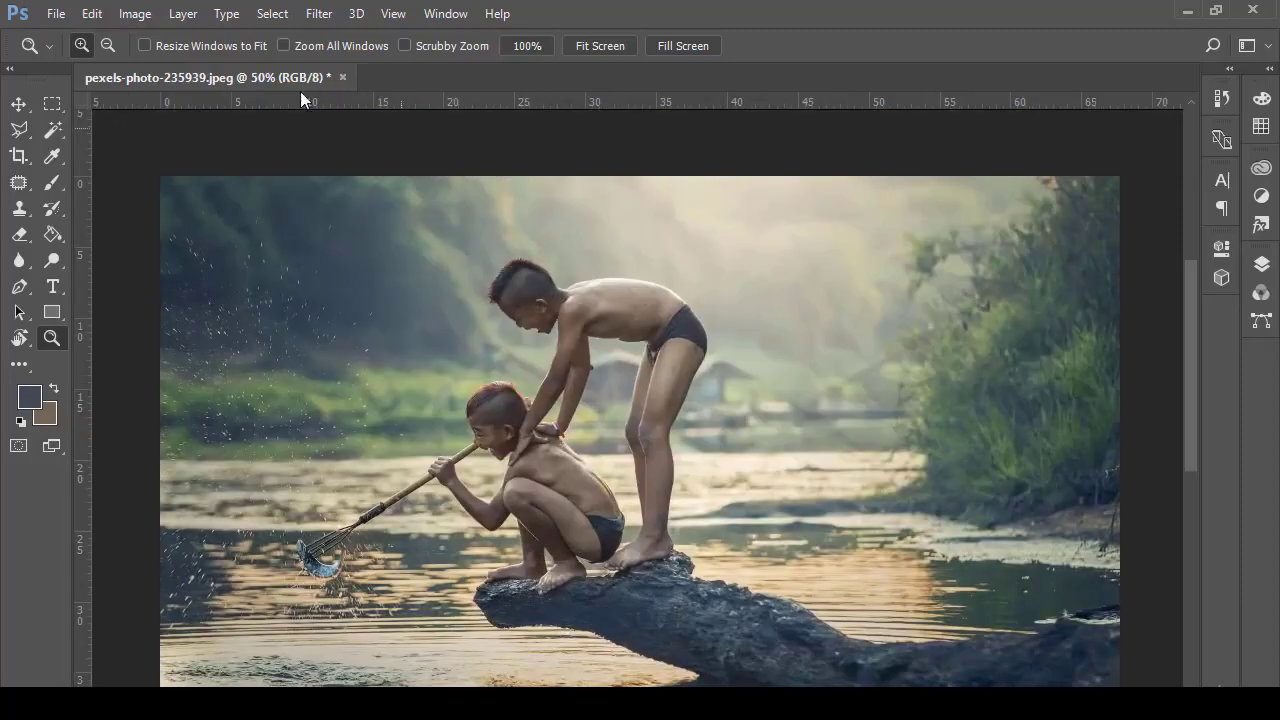
Open the Channel Mixer on the river photo and move its dialog aside
click(140, 14)
mouse_move(215, 78)
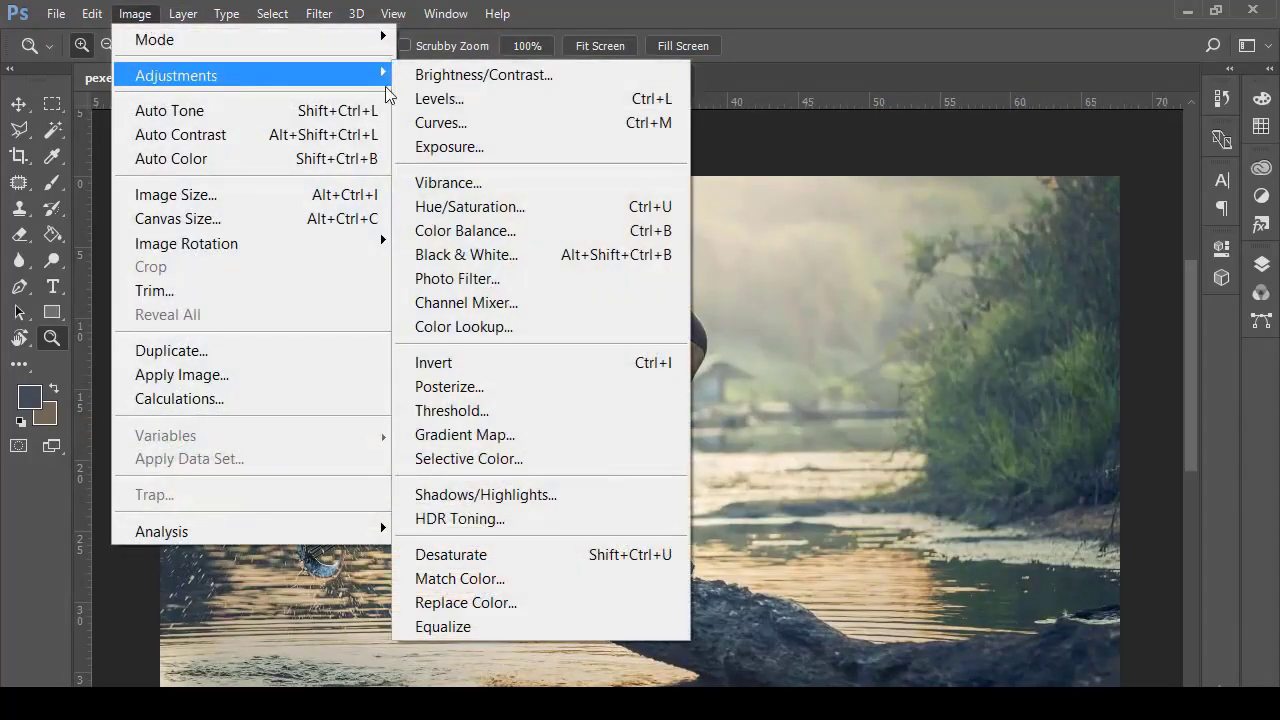
click(535, 301)
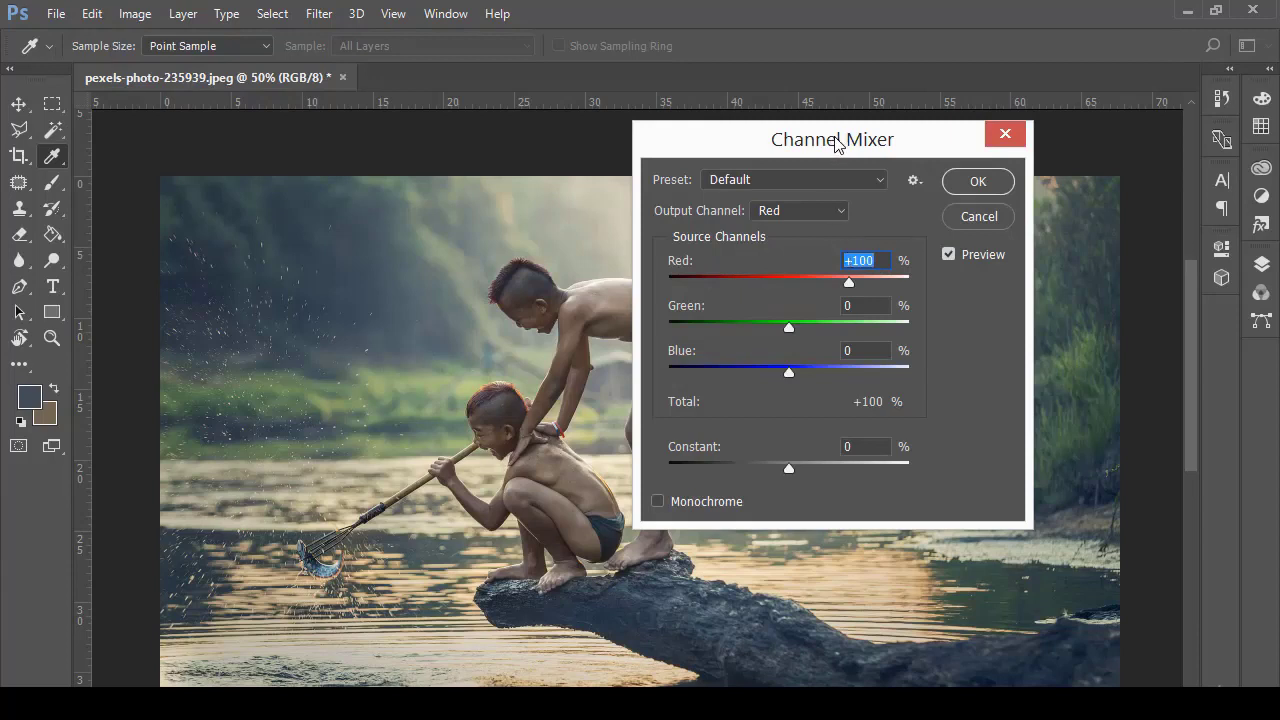
drag(836, 142, 1037, 138)
Preview the Black & White Infrared and Black & White with Red Filter presets
click(995, 177)
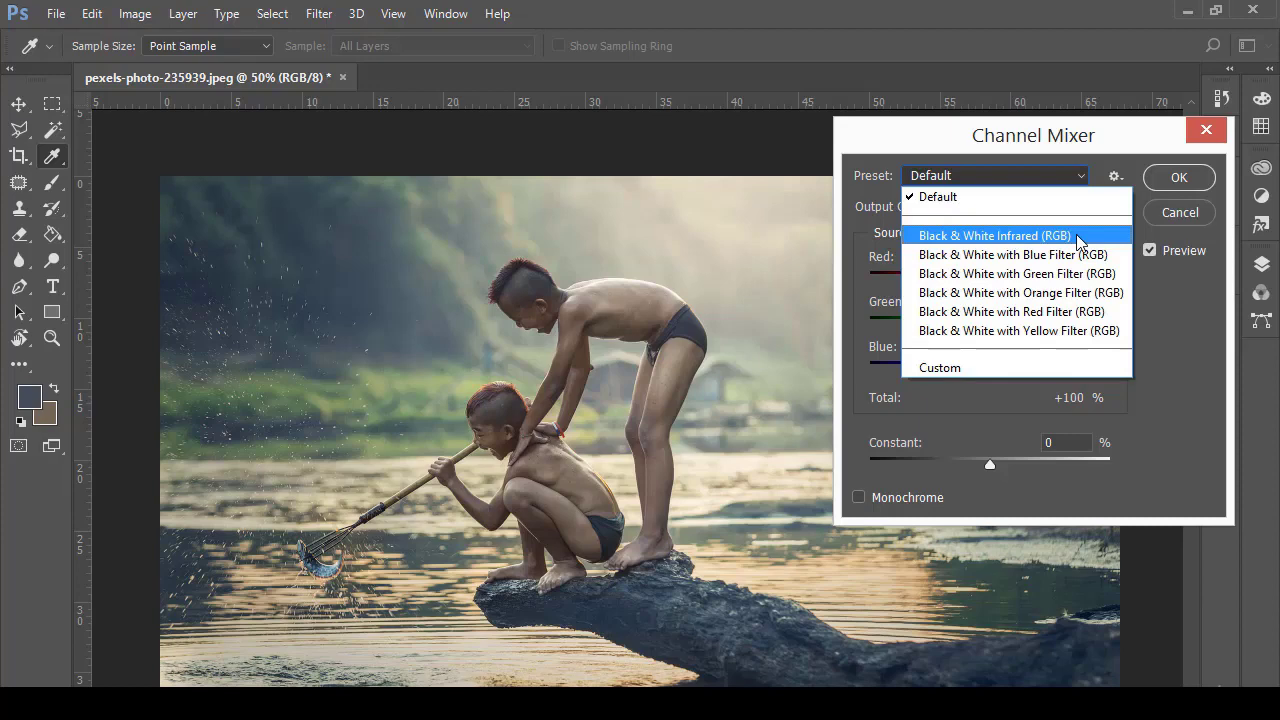
click(1079, 241)
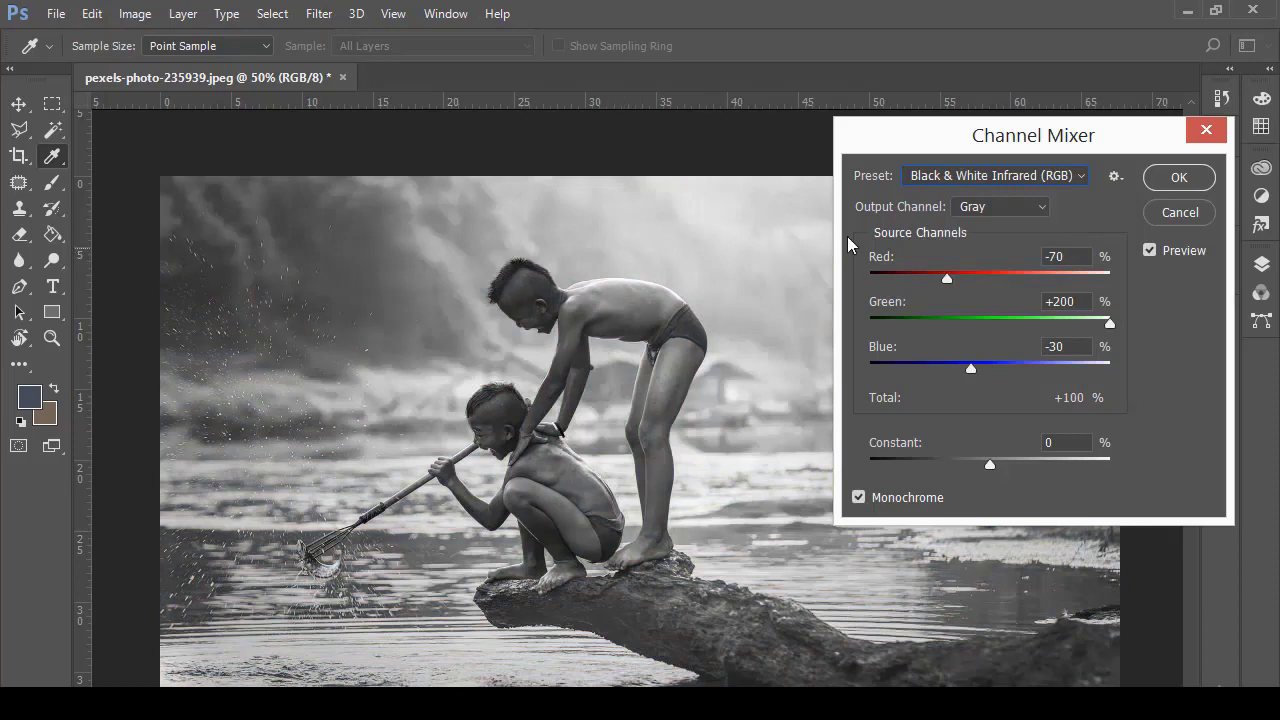
click(965, 179)
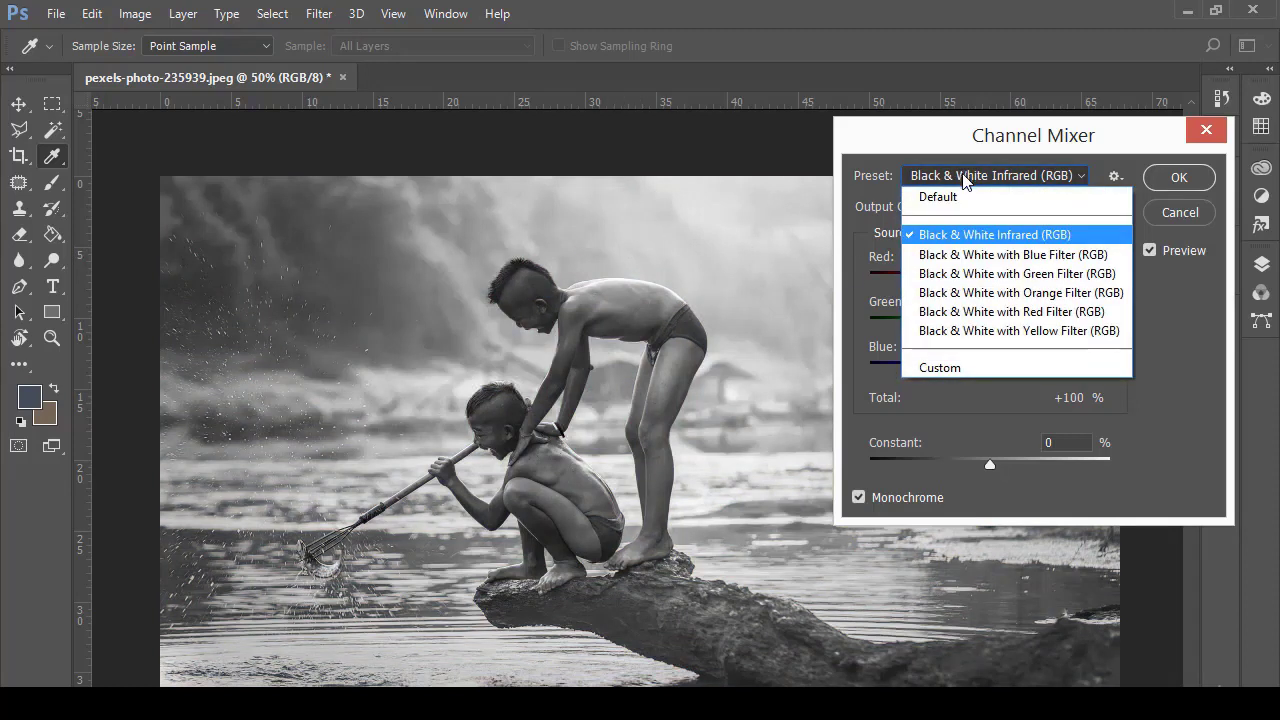
click(979, 309)
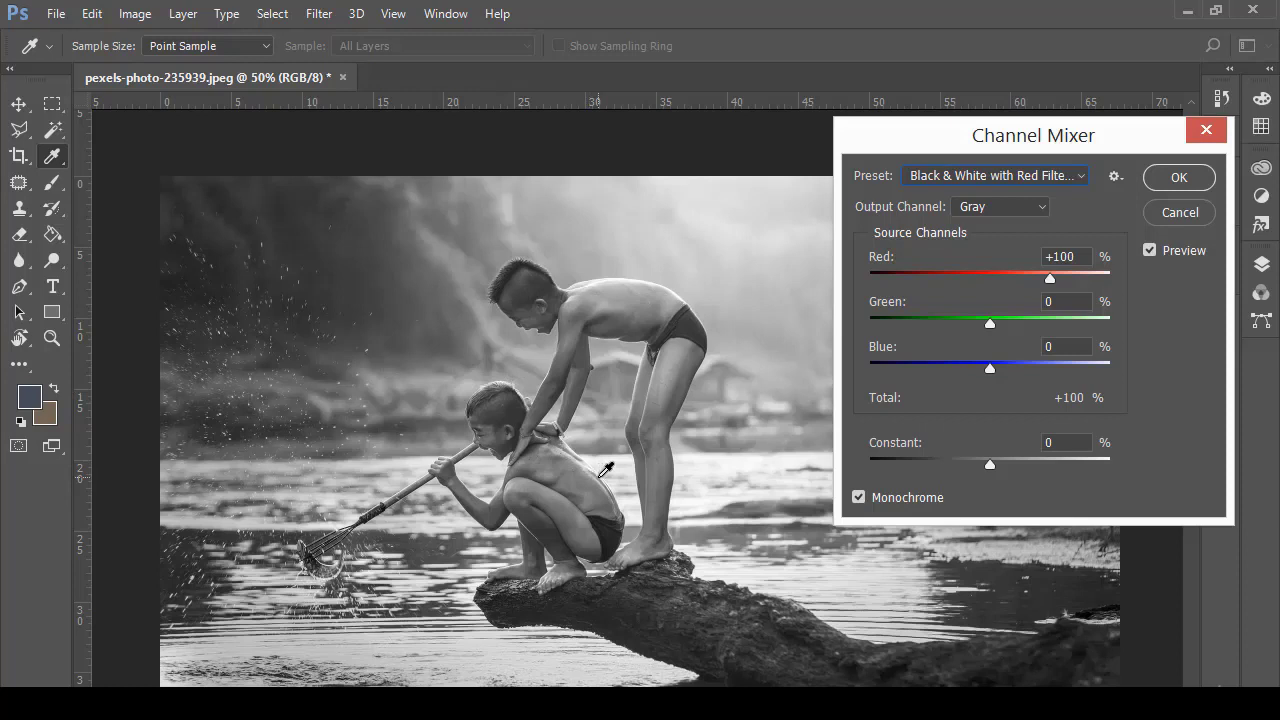
click(1026, 180)
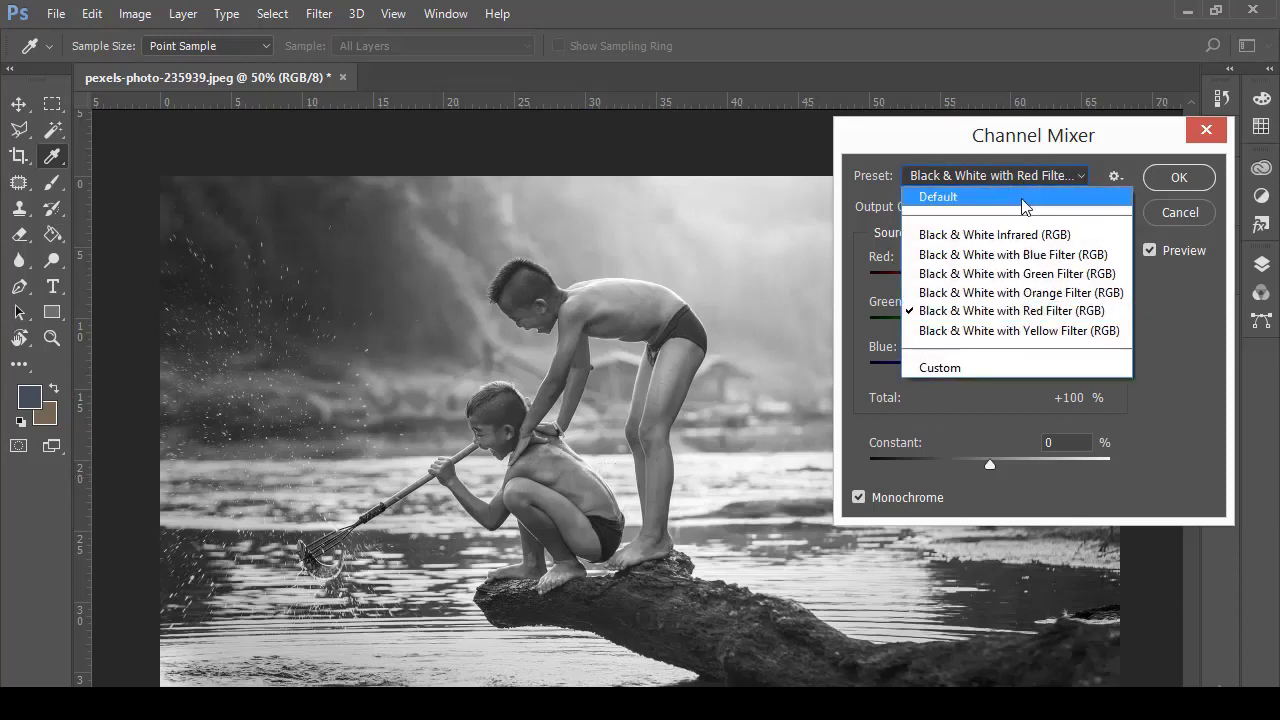
Reset the Channel Mixer to the Default preset with Green as output channel
click(1022, 198)
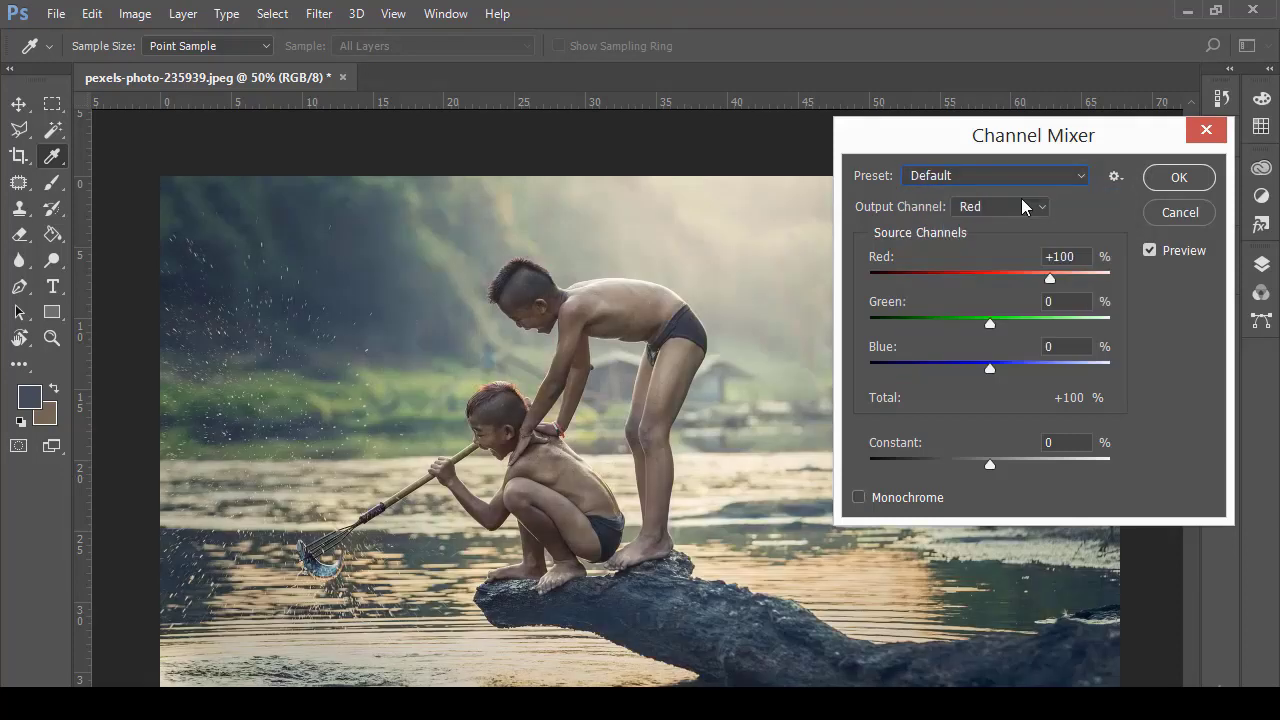
click(1020, 210)
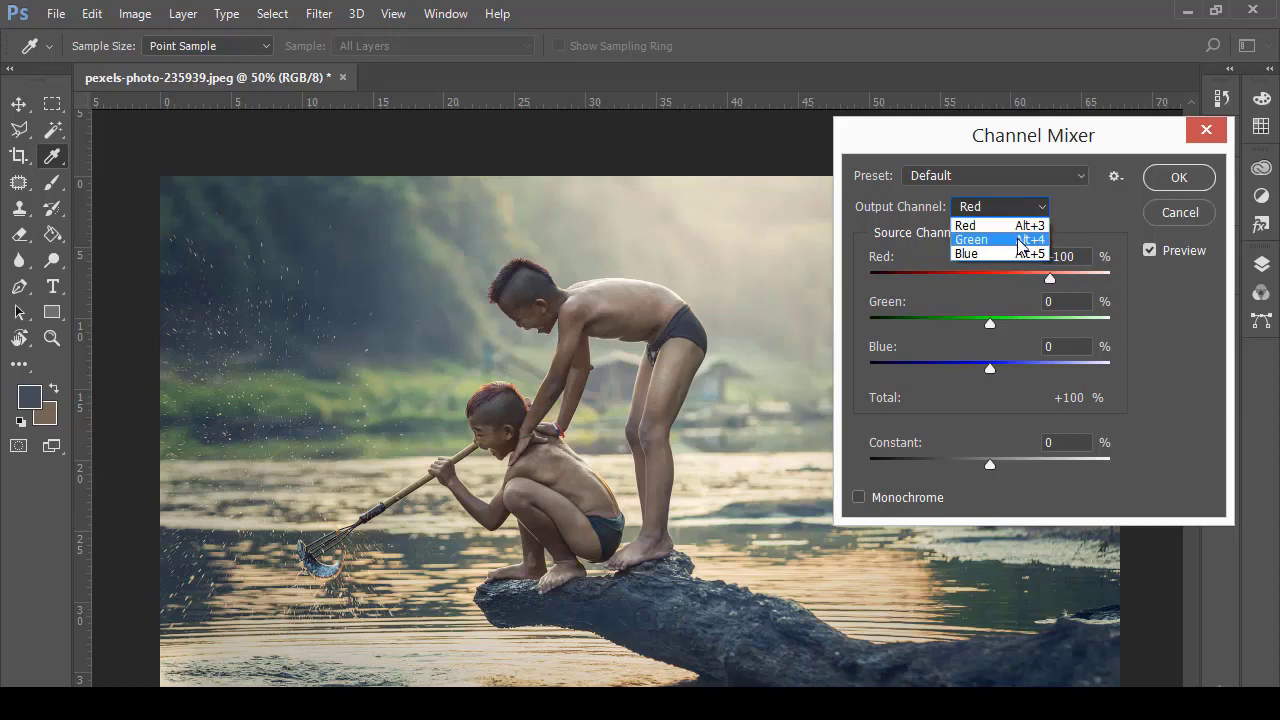
click(1022, 240)
Mix the Green output to Red +17%, Green +77%, Blue +14% and Constant −2%
mouse_move(990, 285)
mouse_down()
mouse_move(1050, 285)
mouse_move(1001, 287)
mouse_up()
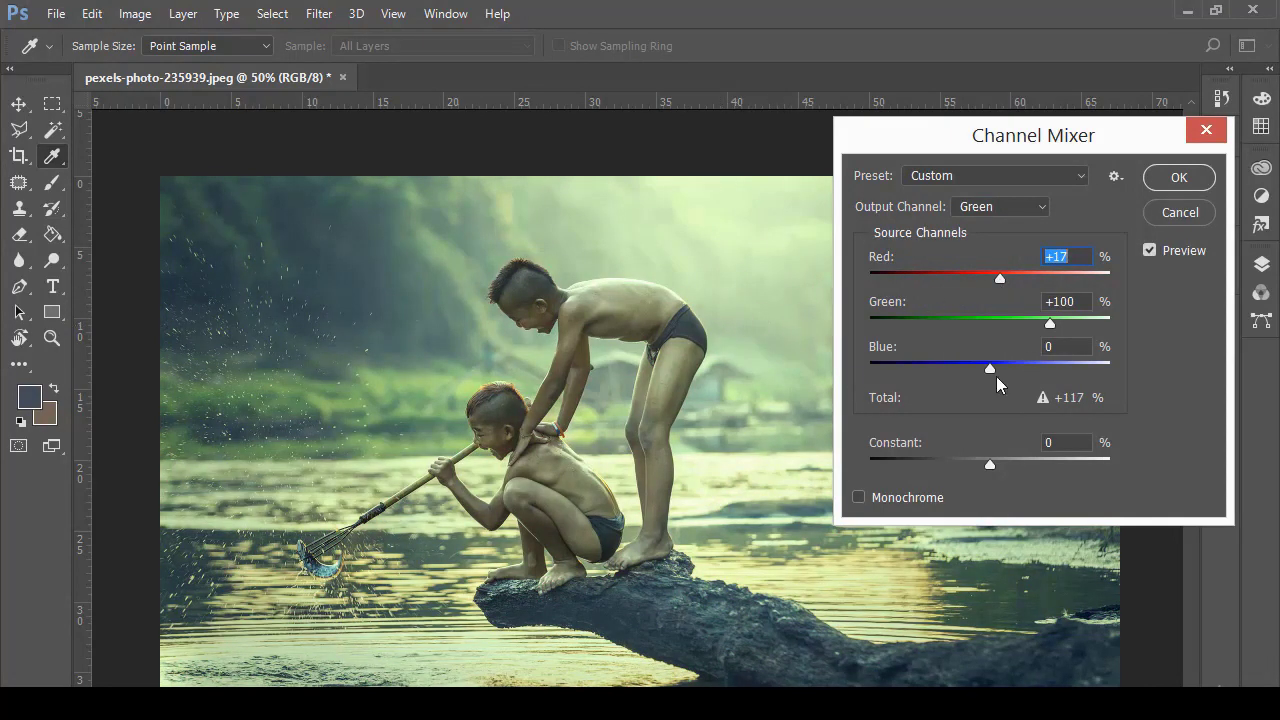
mouse_move(1050, 323)
mouse_down()
mouse_move(1020, 331)
mouse_move(1037, 331)
mouse_up()
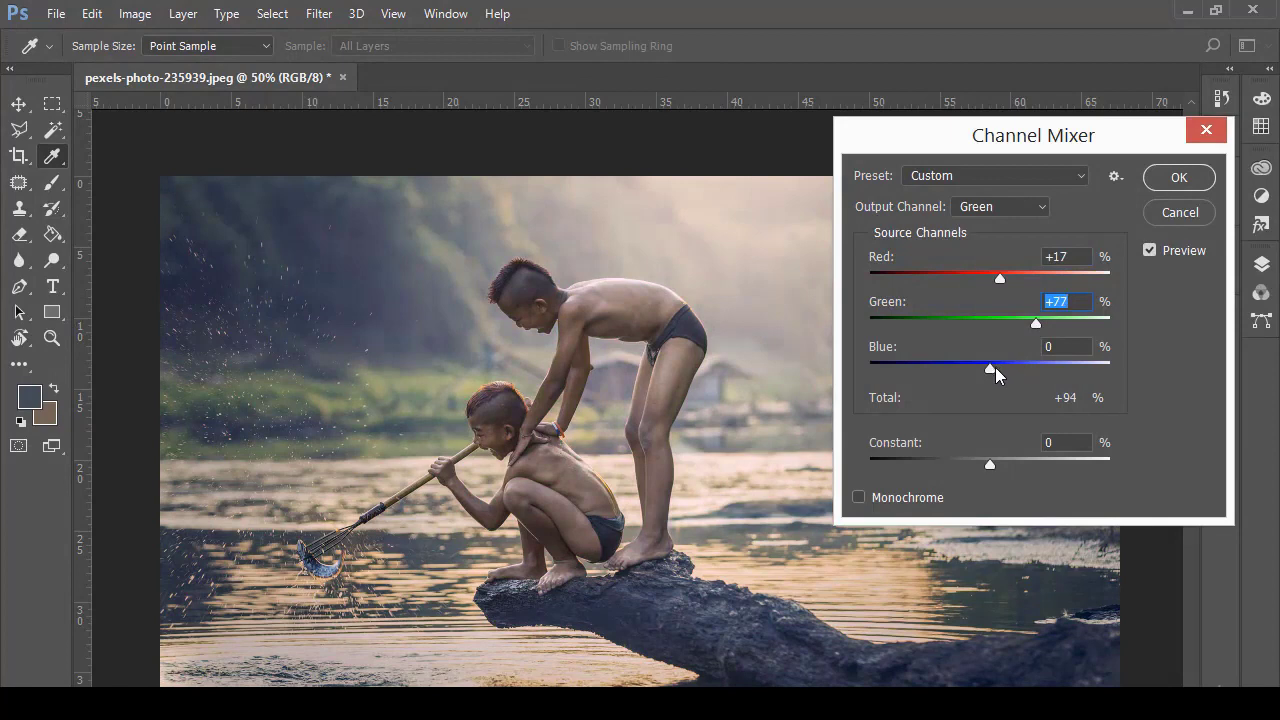
mouse_move(994, 369)
mouse_down()
mouse_move(980, 372)
mouse_move(992, 369)
mouse_up()
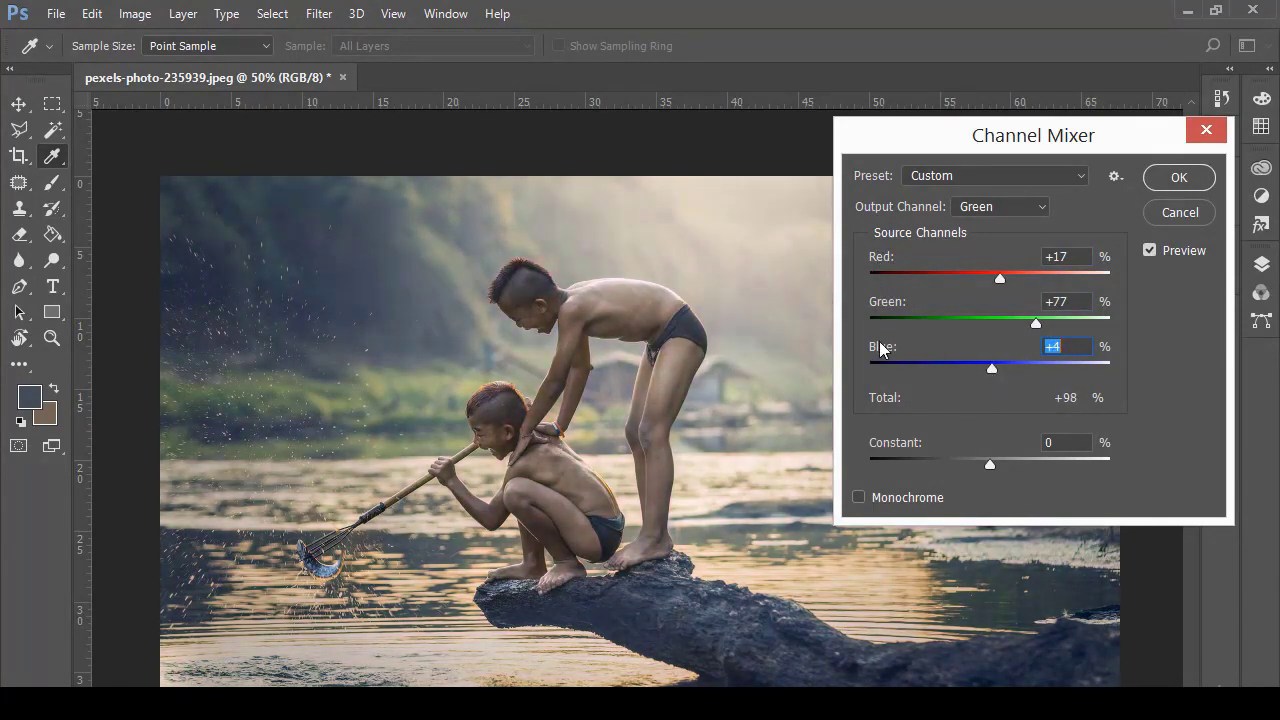
drag(983, 362, 999, 370)
drag(952, 127, 992, 13)
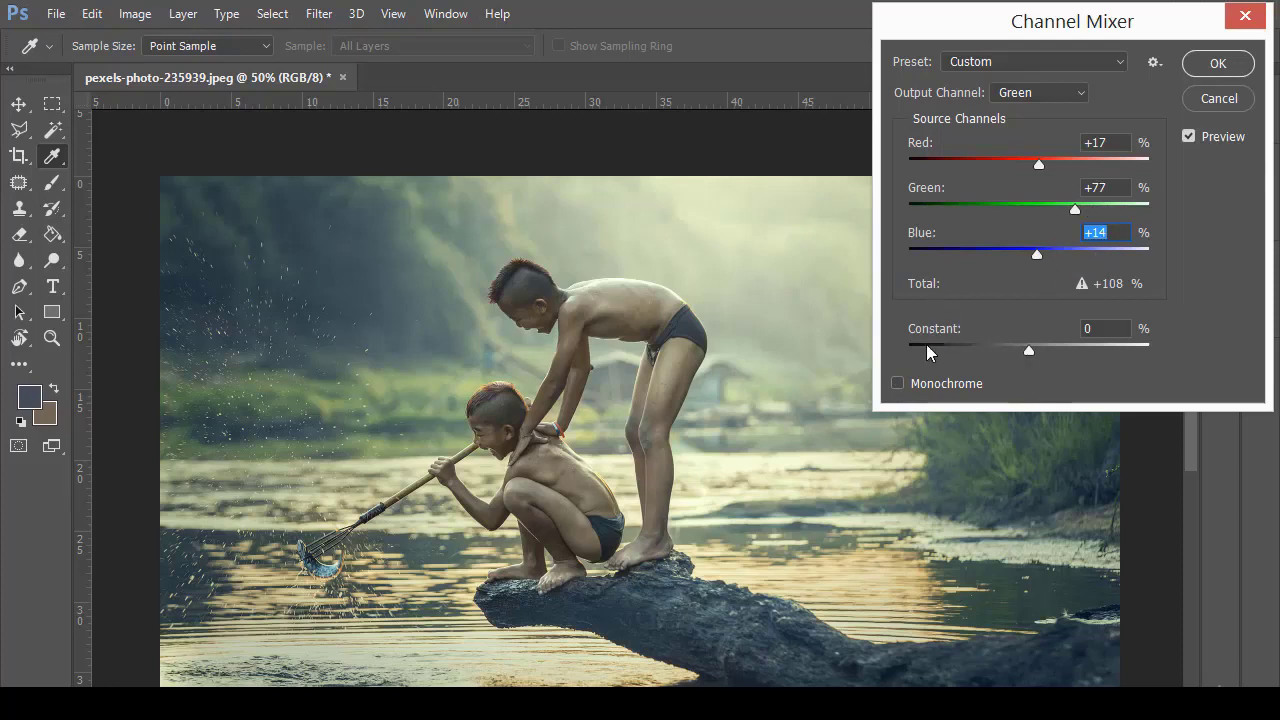
mouse_move(1026, 351)
mouse_down()
mouse_move(1000, 352)
mouse_move(1042, 351)
mouse_move(1015, 354)
mouse_move(1027, 354)
mouse_up()
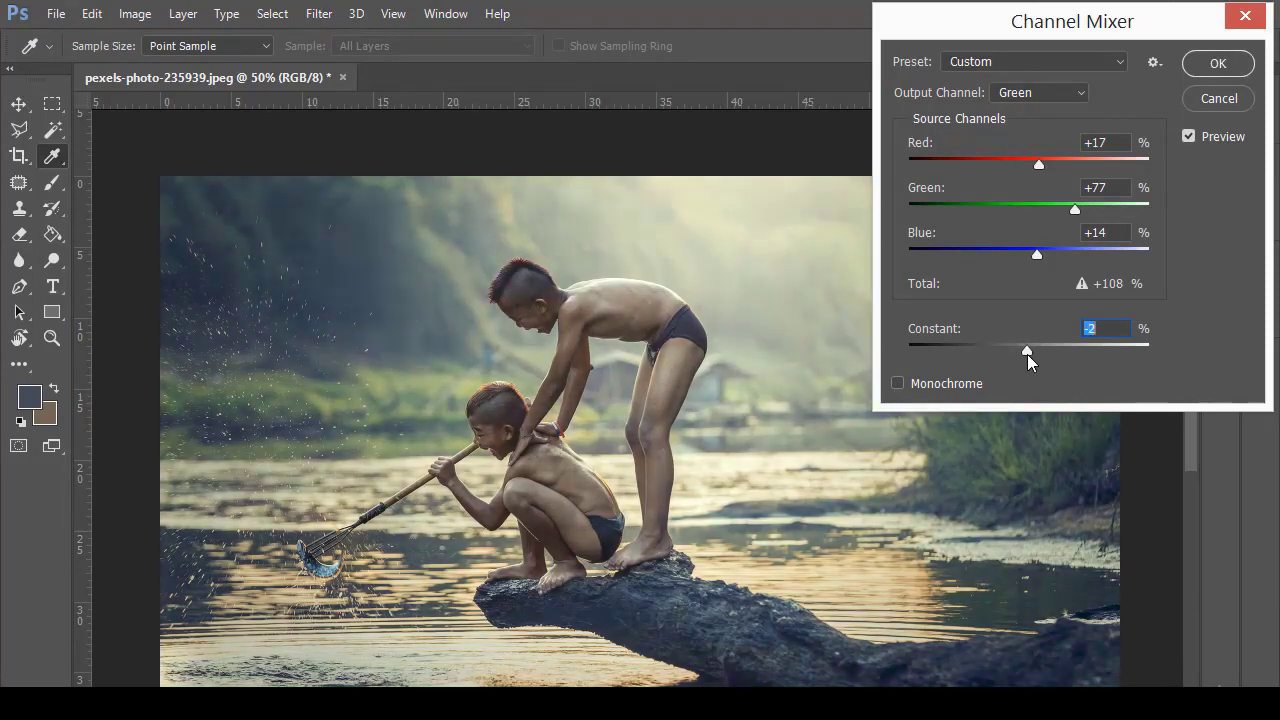
Toggle Monochrome on and off, then cancel the Channel Mixer to restore original colours
click(938, 384)
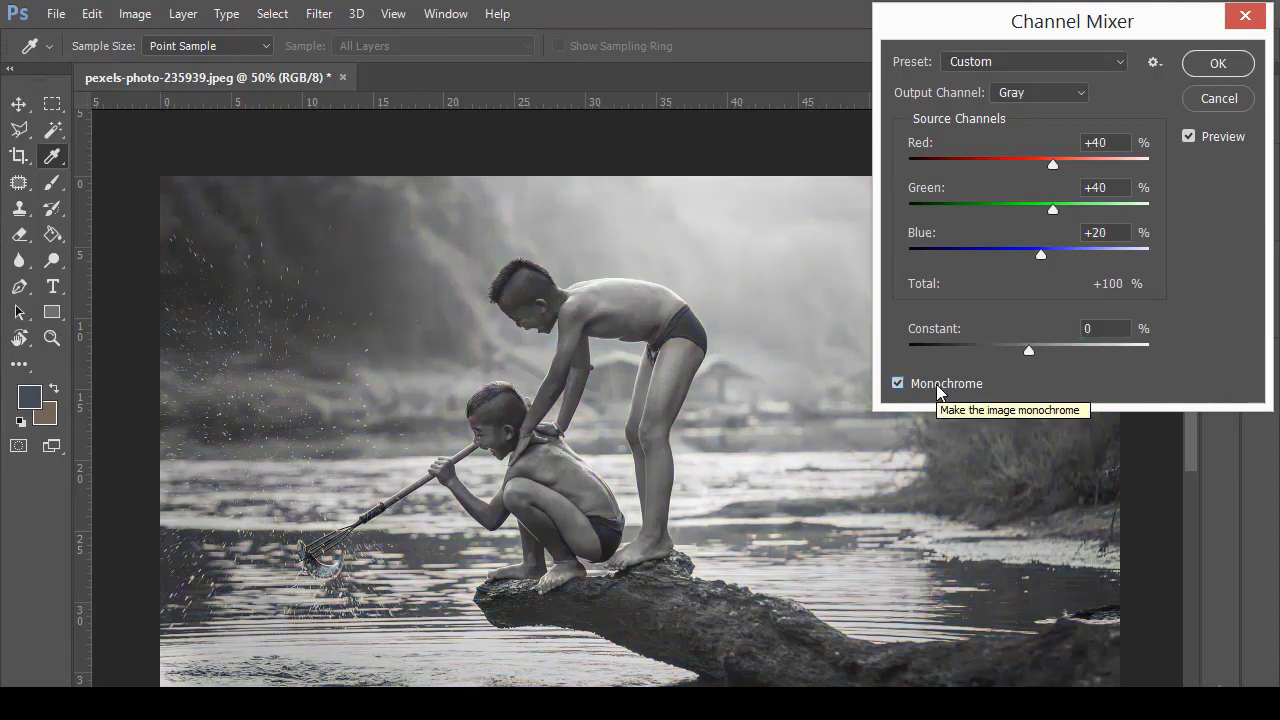
click(938, 386)
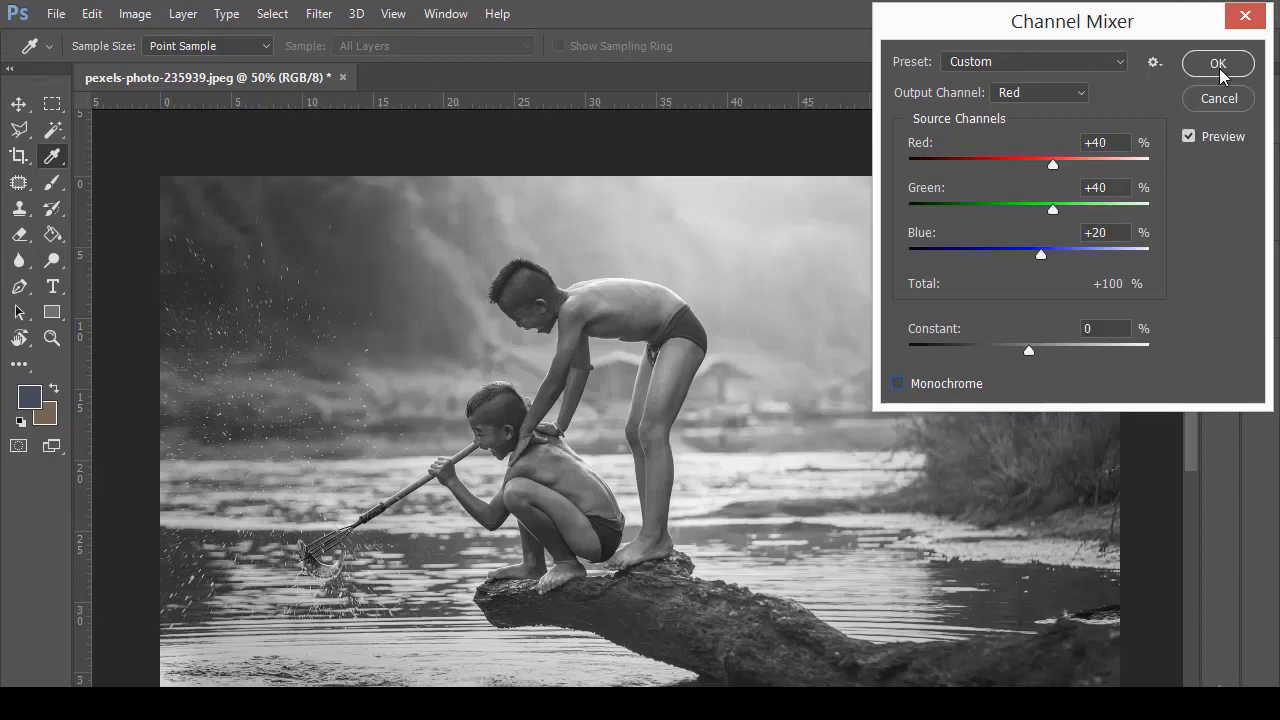
click(1218, 99)
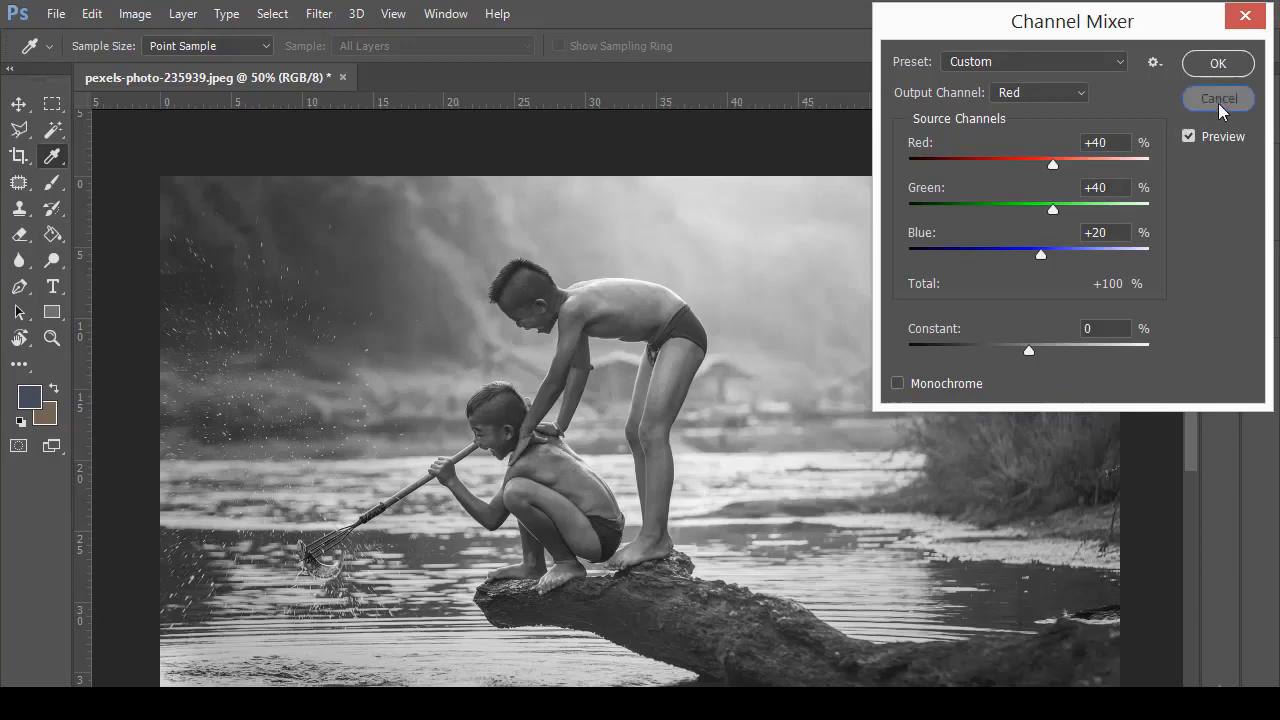
key(z)
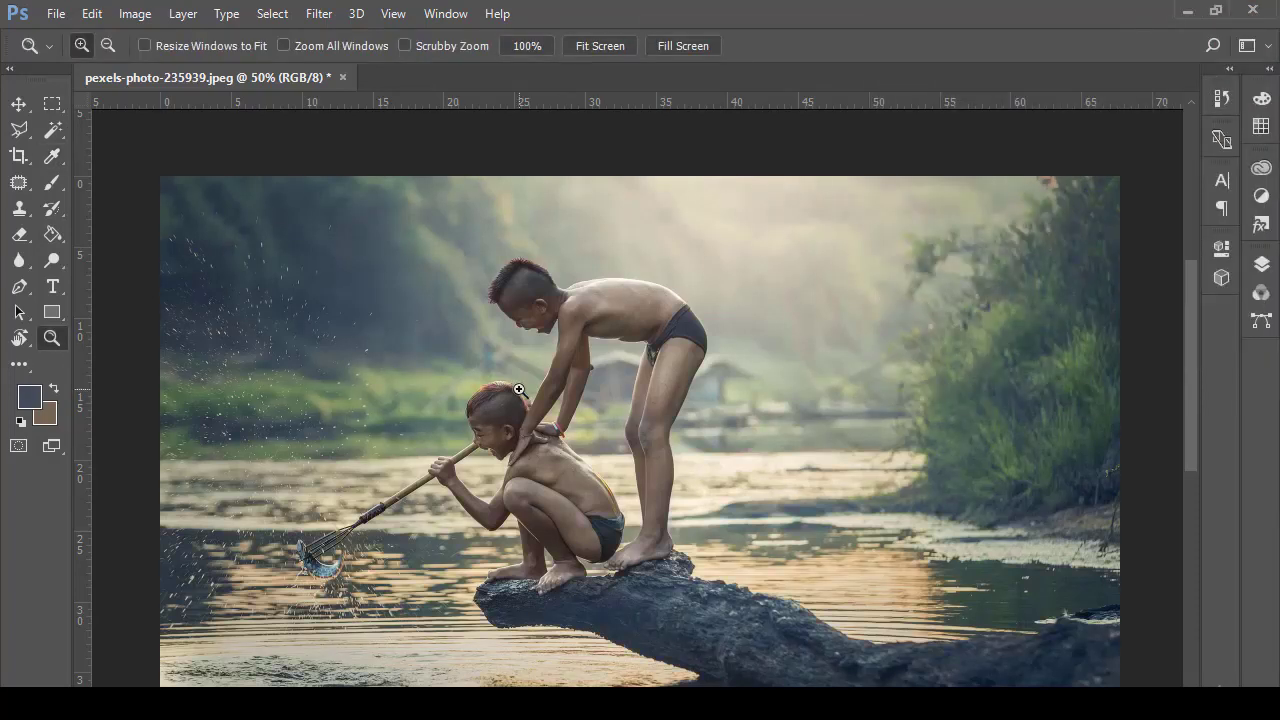
click(136, 14)
Add a Color Lookup using the FallColors.look 3D LUT for warm autumn tones
mouse_move(190, 76)
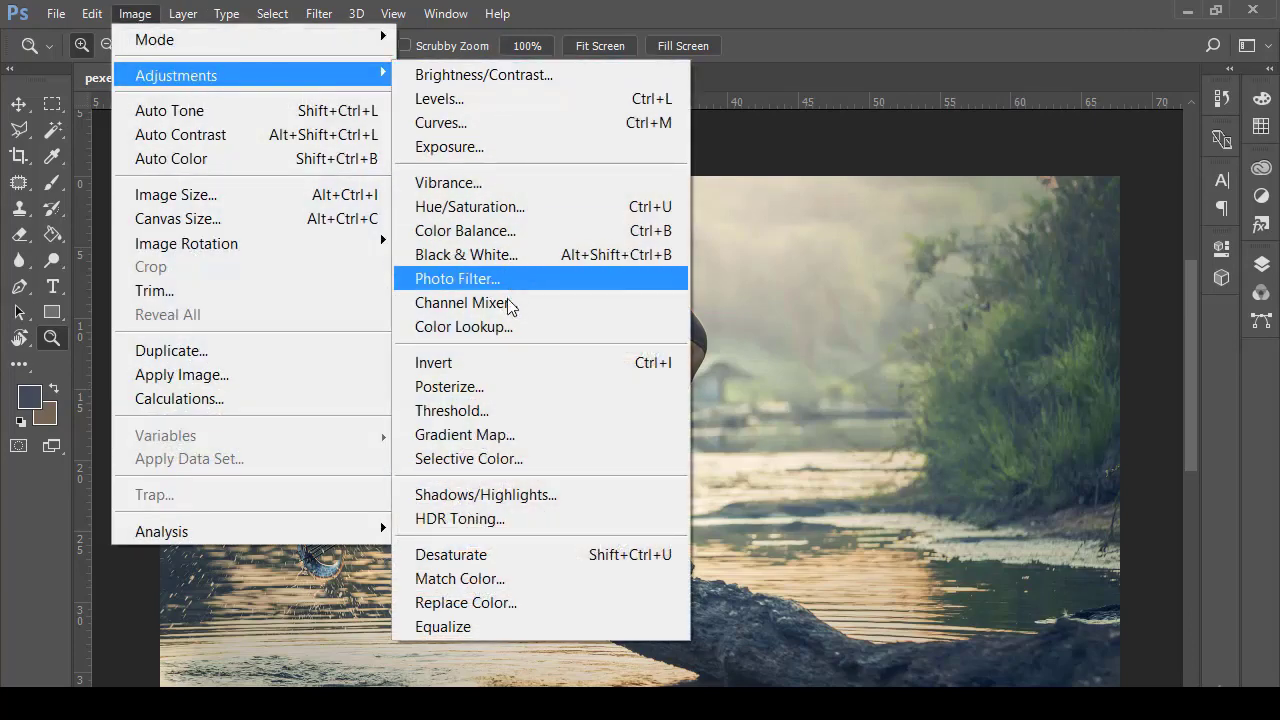
click(506, 328)
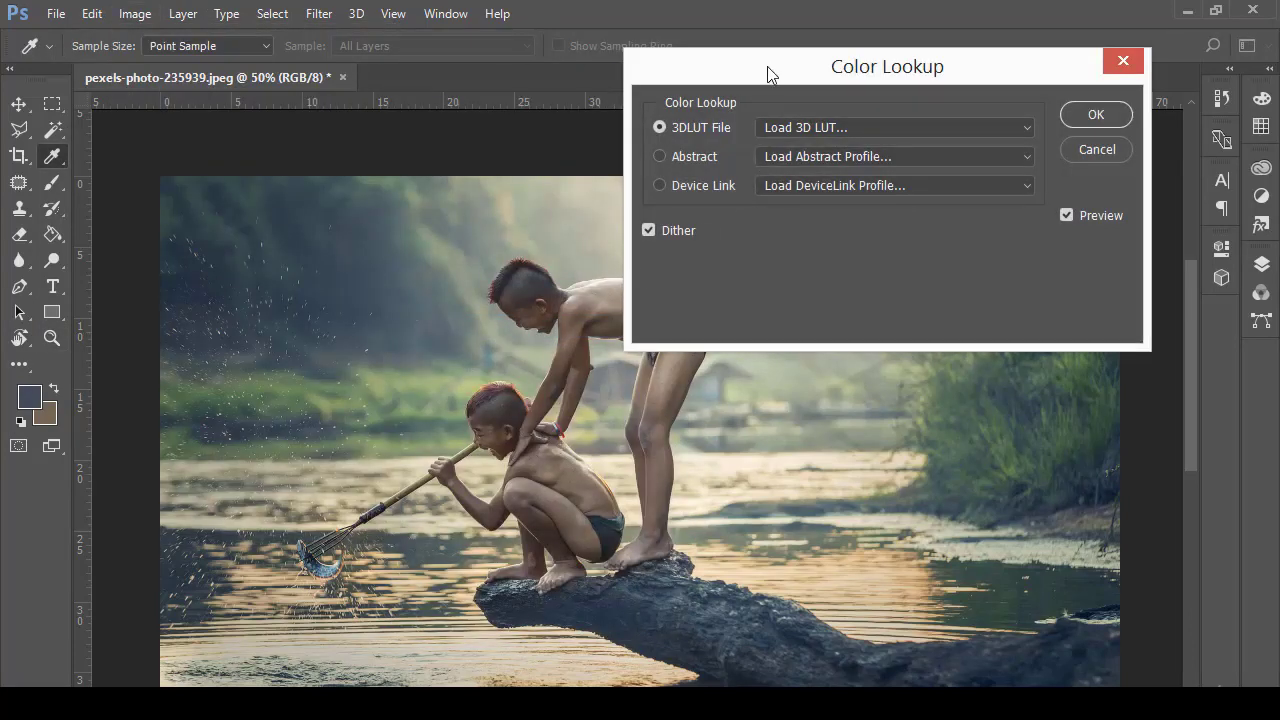
drag(767, 66, 597, 219)
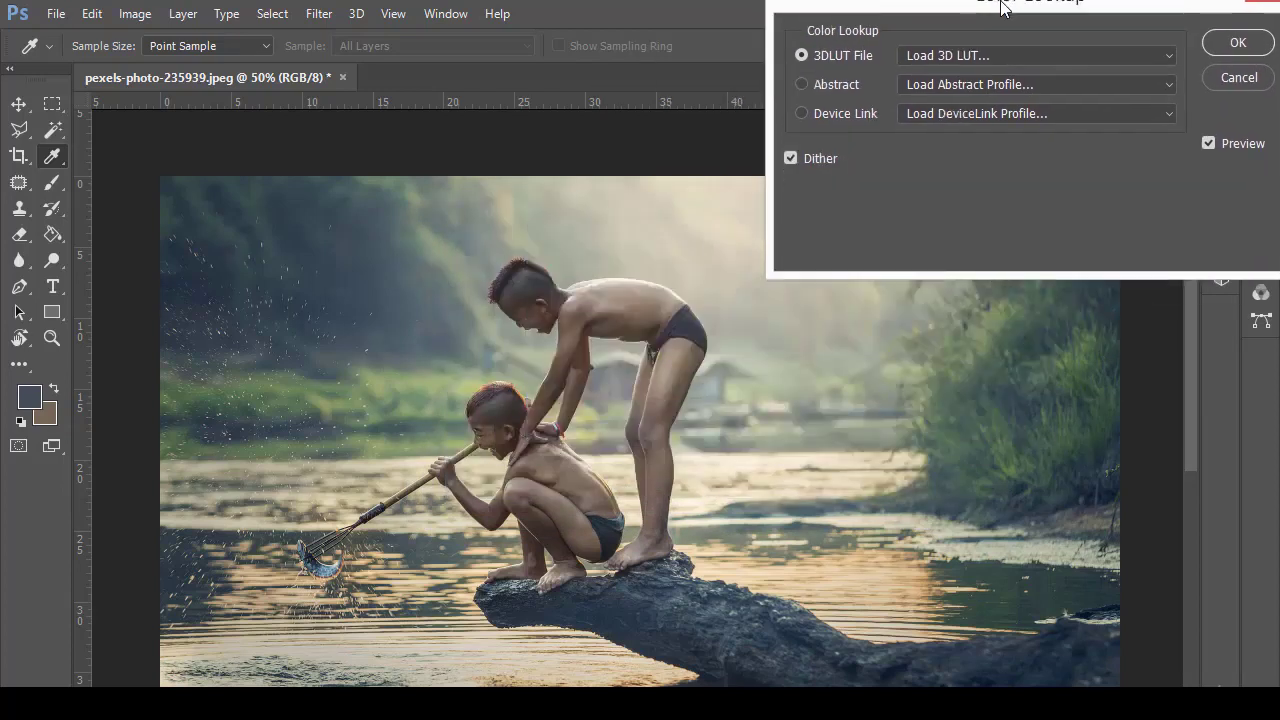
click(986, 80)
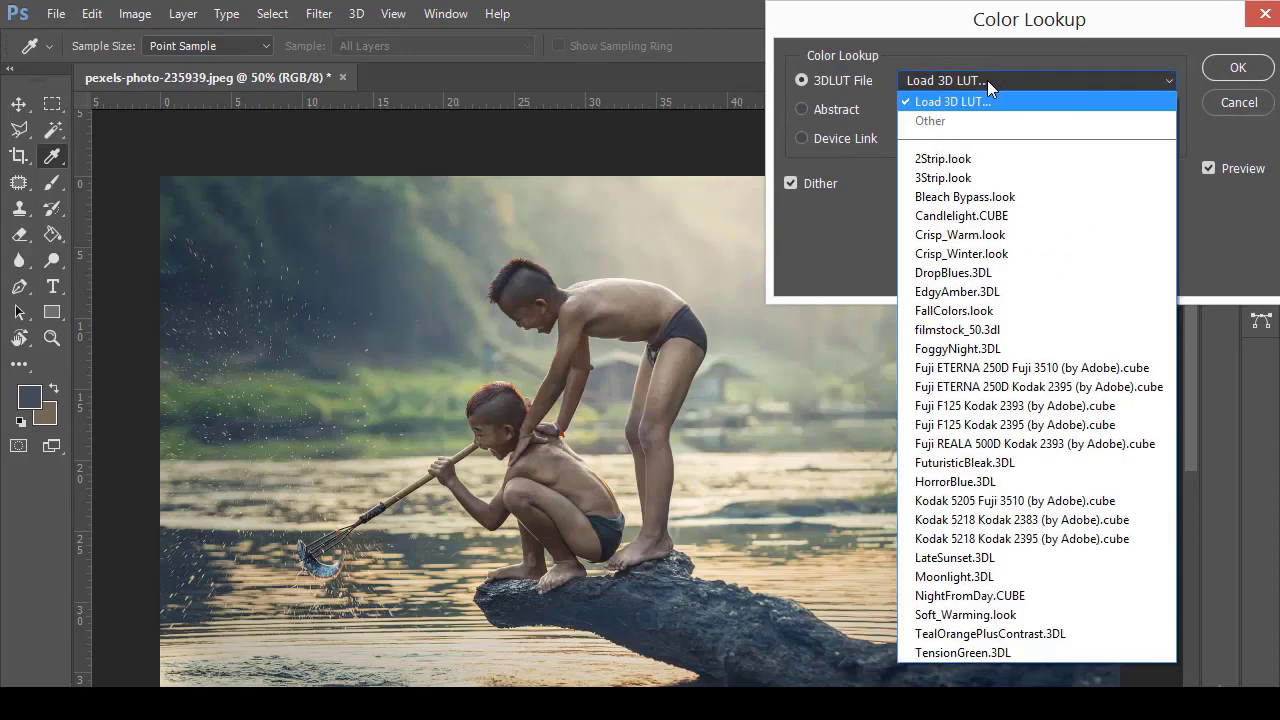
click(993, 316)
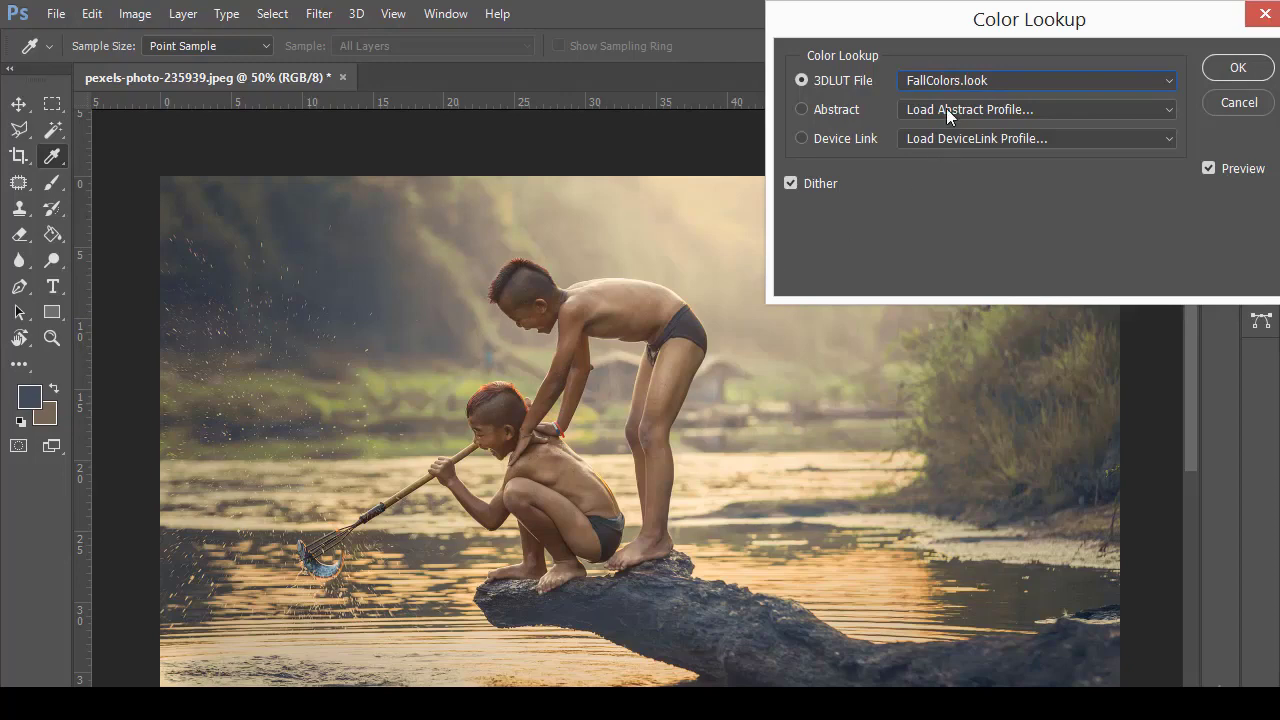
click(958, 81)
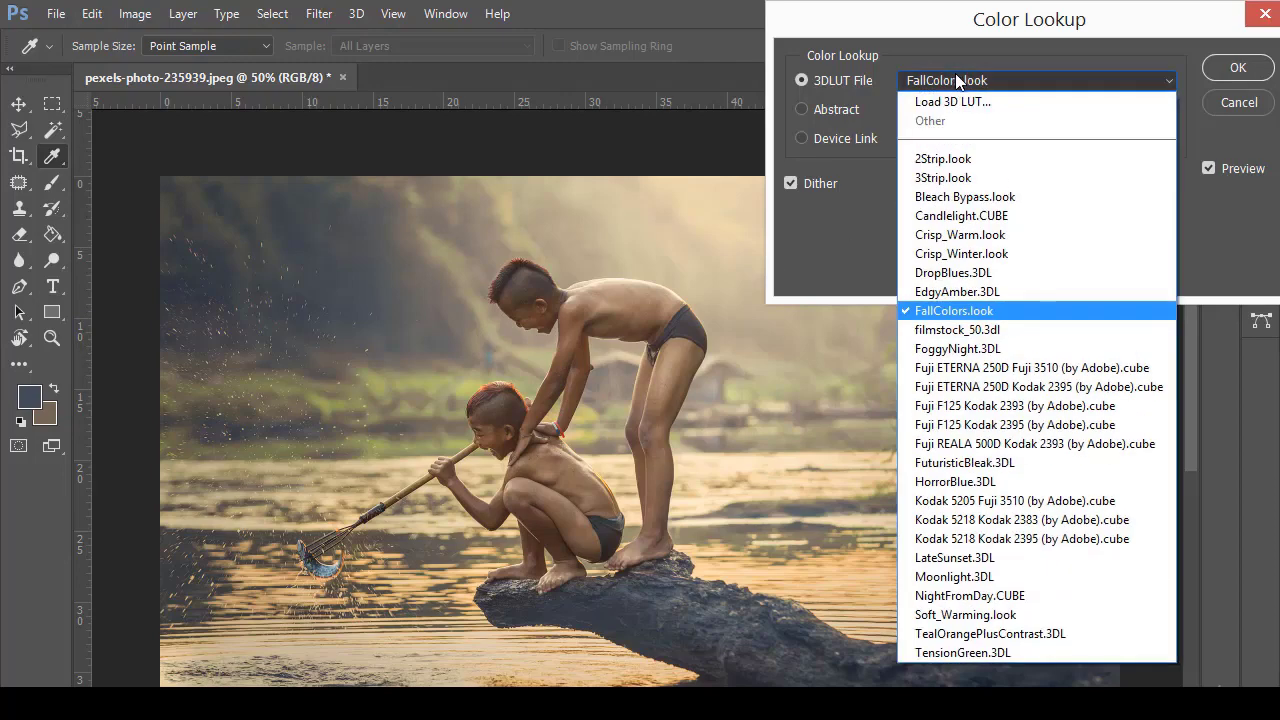
Preview the HorrorBlue.3DL, FuturisticBleak.3DL and Moonlight.3DL lookup files
click(948, 481)
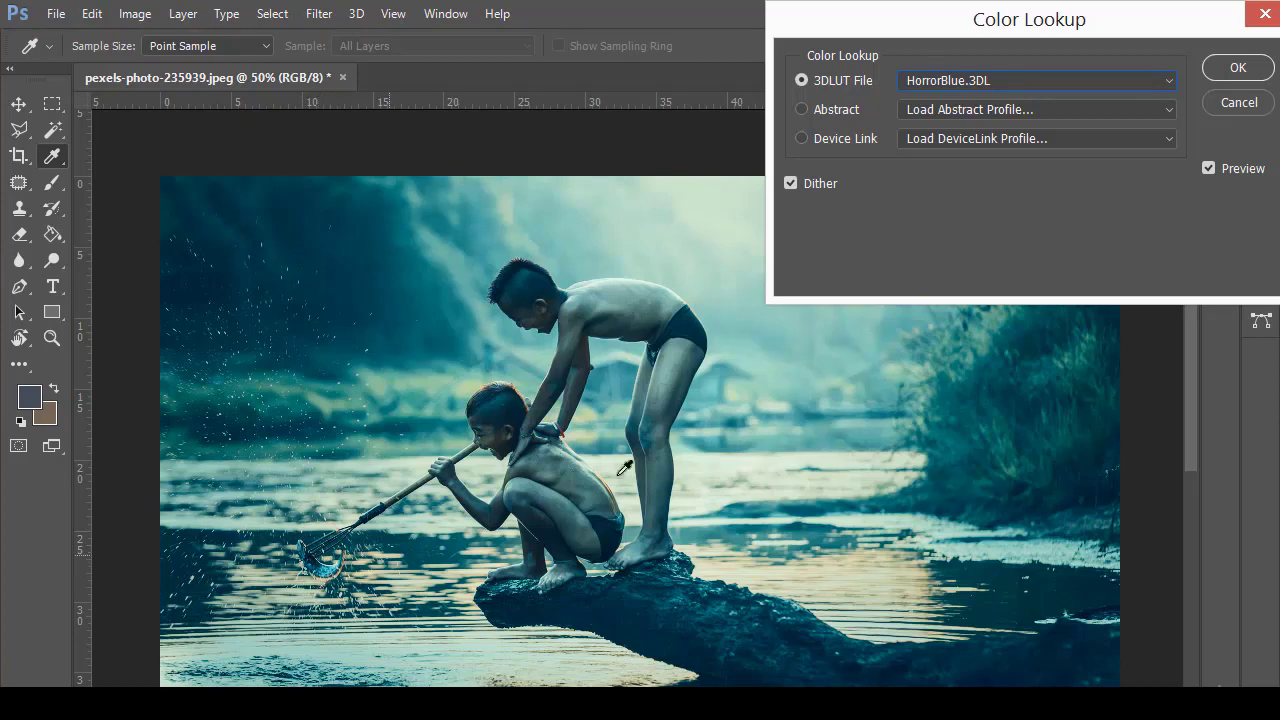
click(1048, 81)
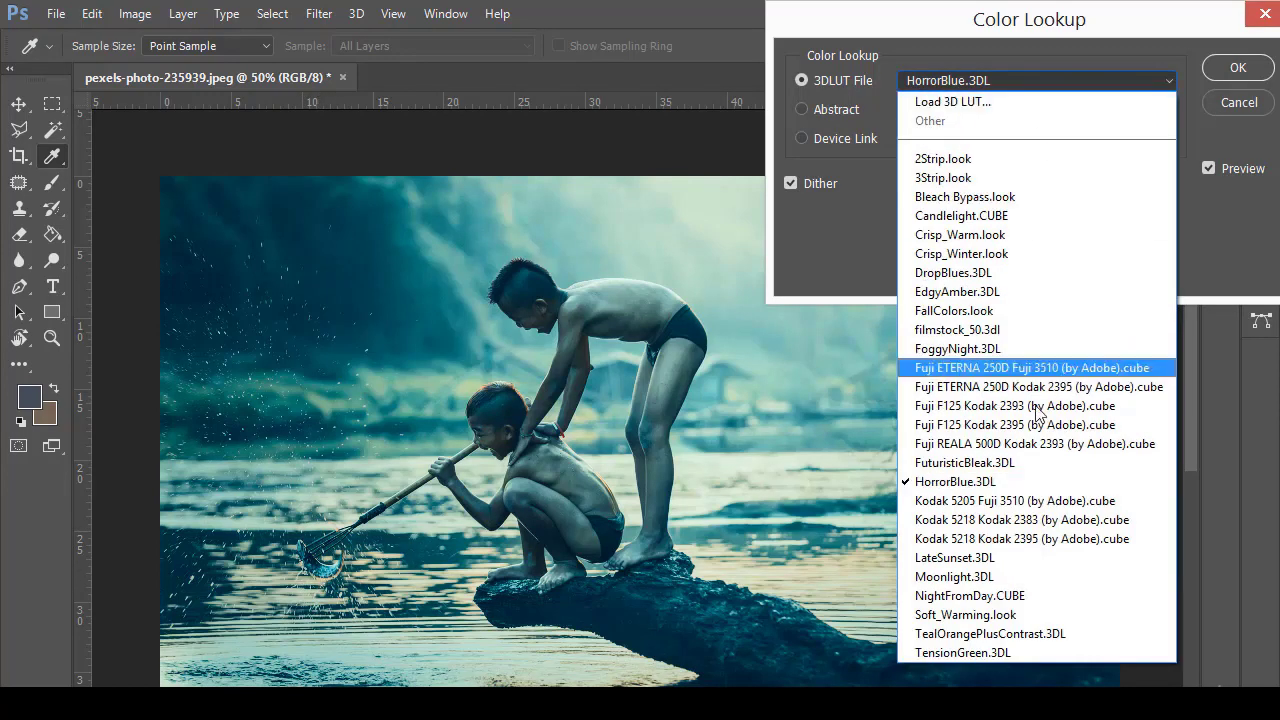
click(1044, 464)
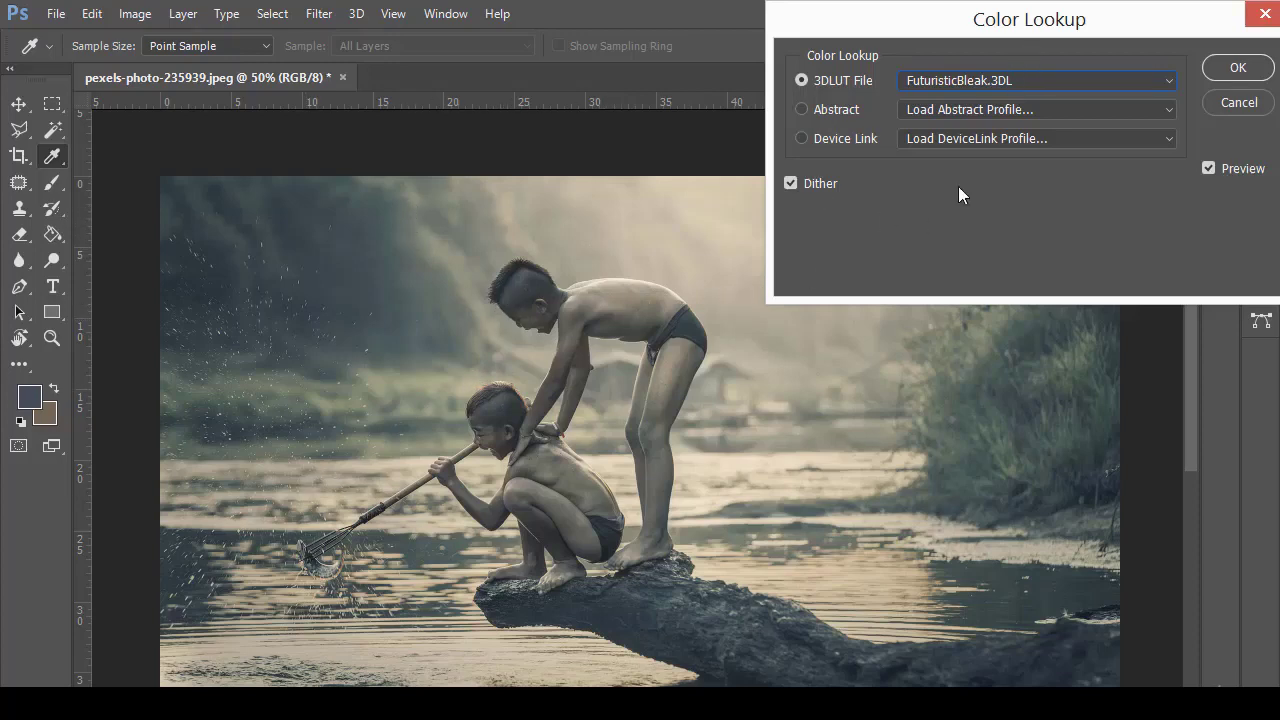
click(972, 82)
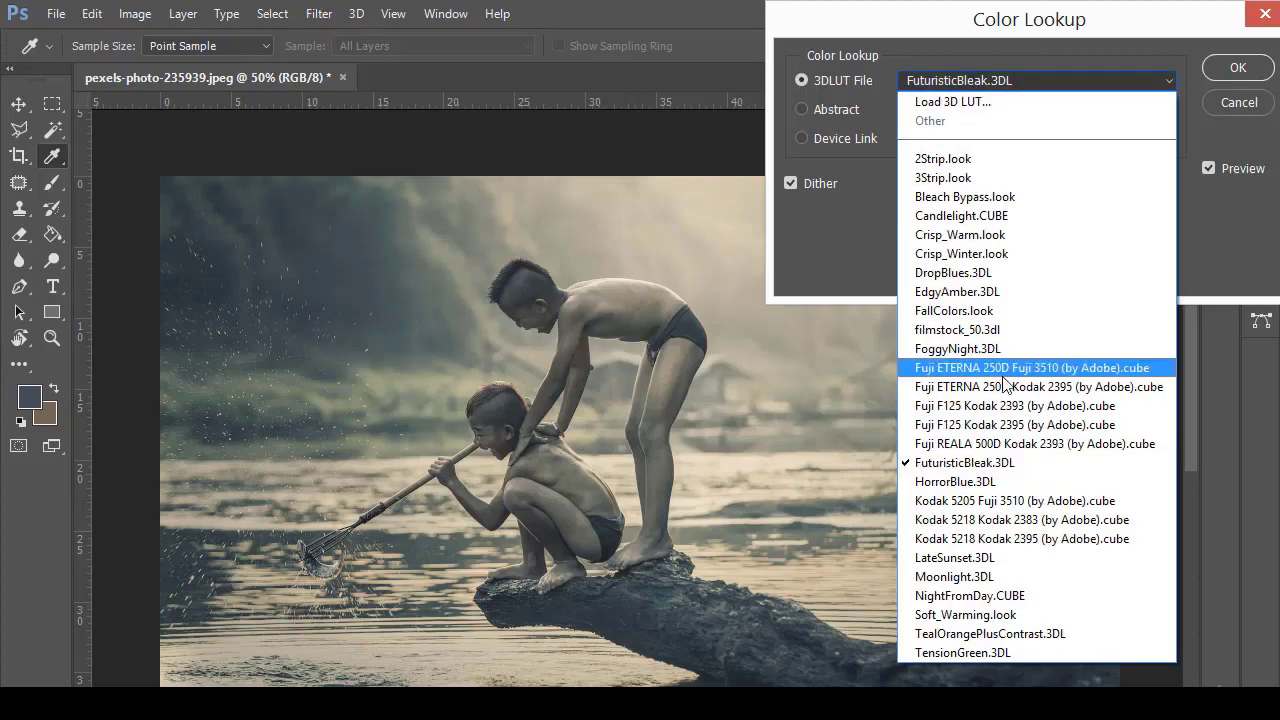
click(1009, 577)
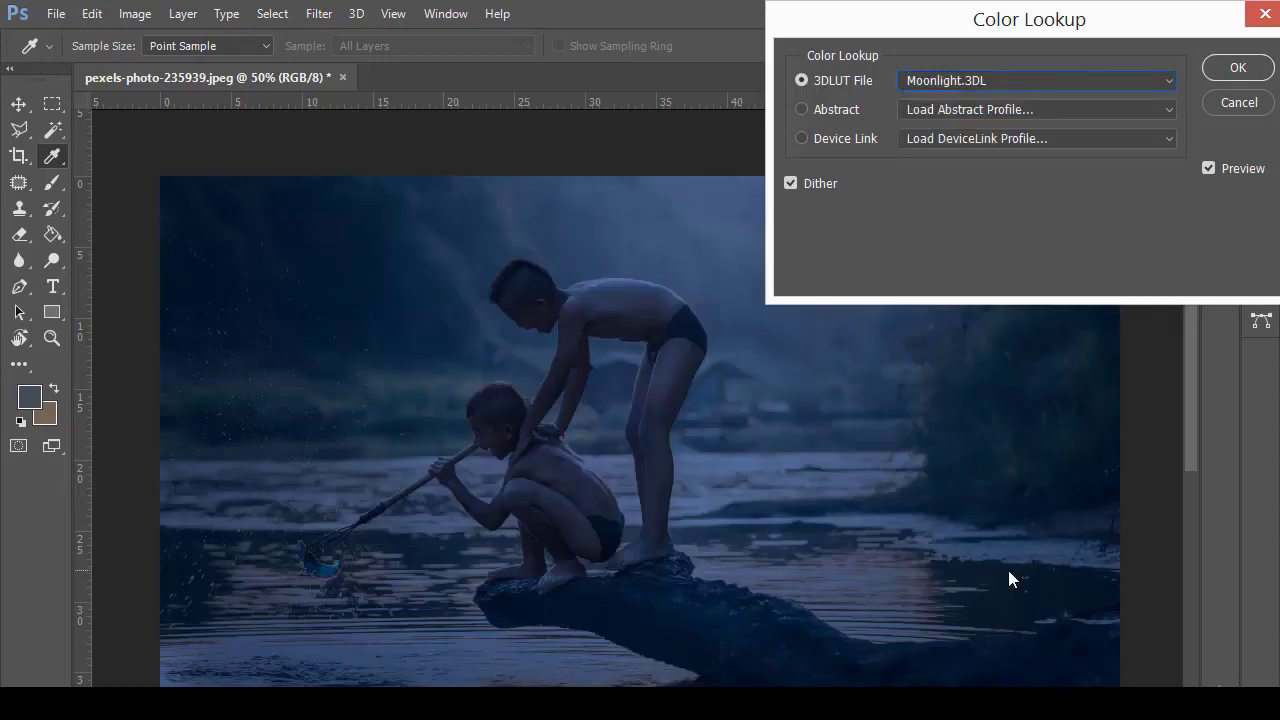
Try Soft_Warming.look, then settle on the green TensionGreen.3DL lookup
click(928, 88)
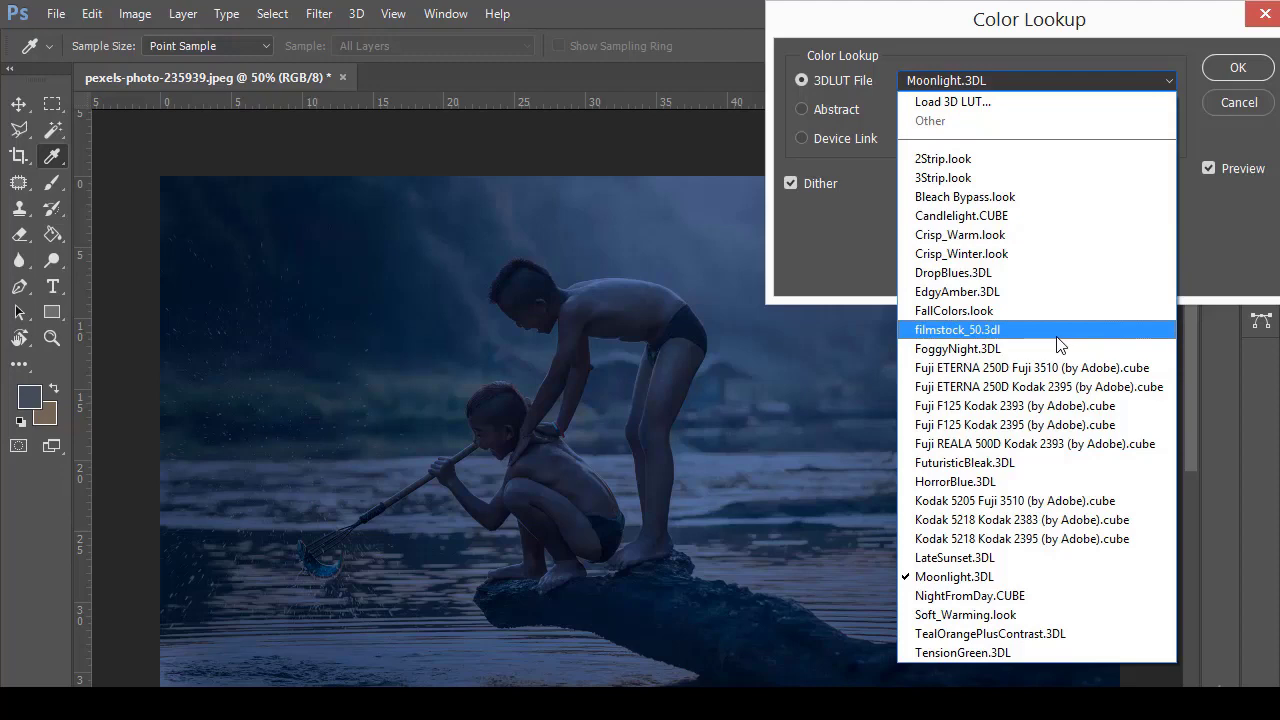
click(1028, 612)
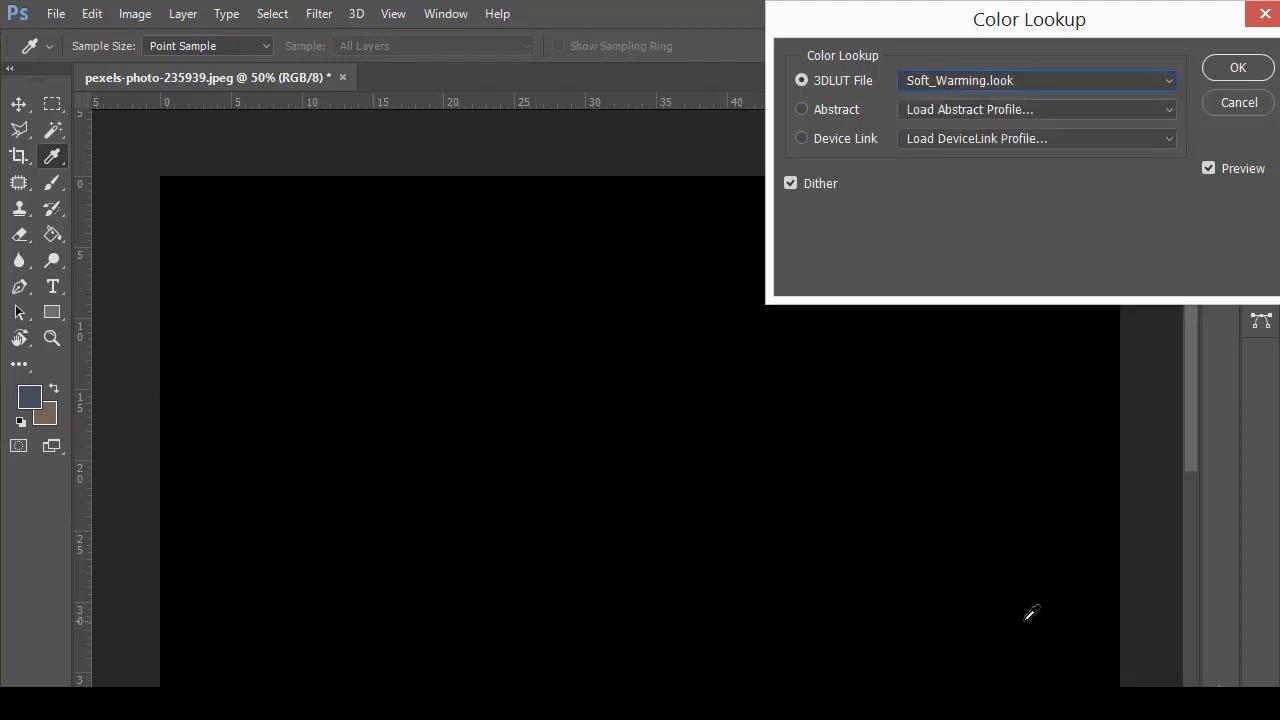
click(978, 88)
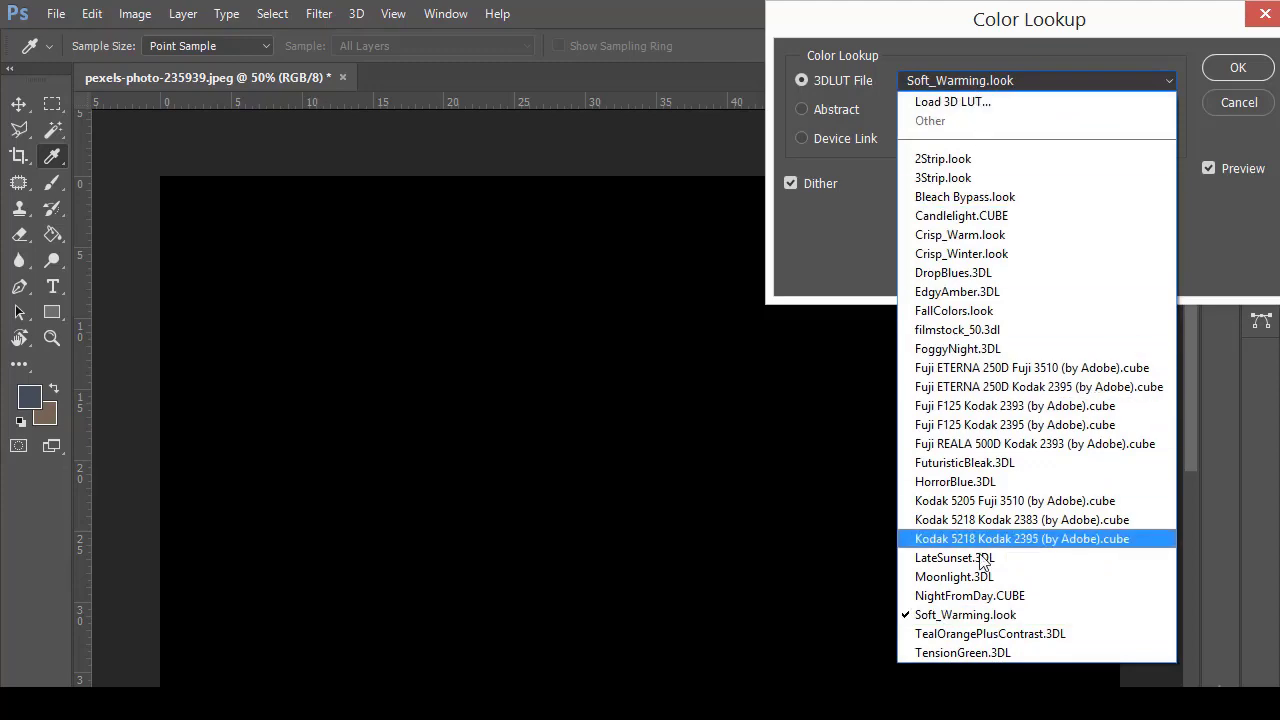
click(973, 650)
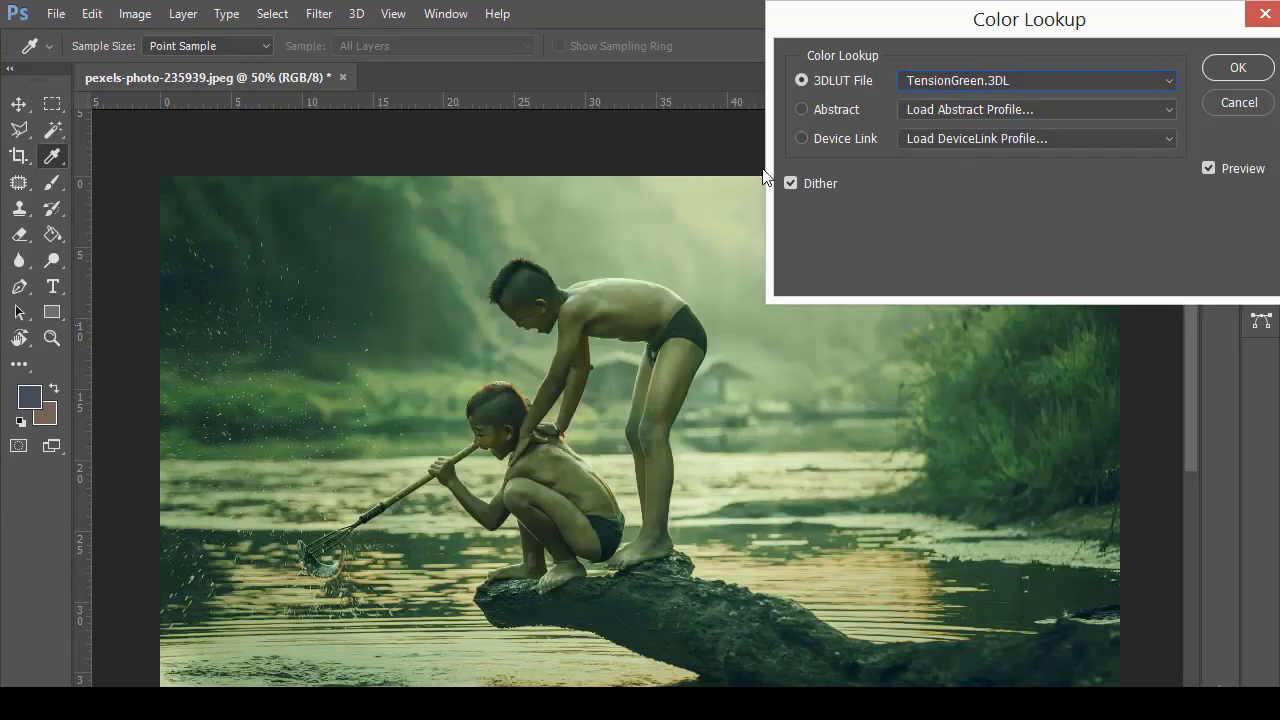
click(929, 80)
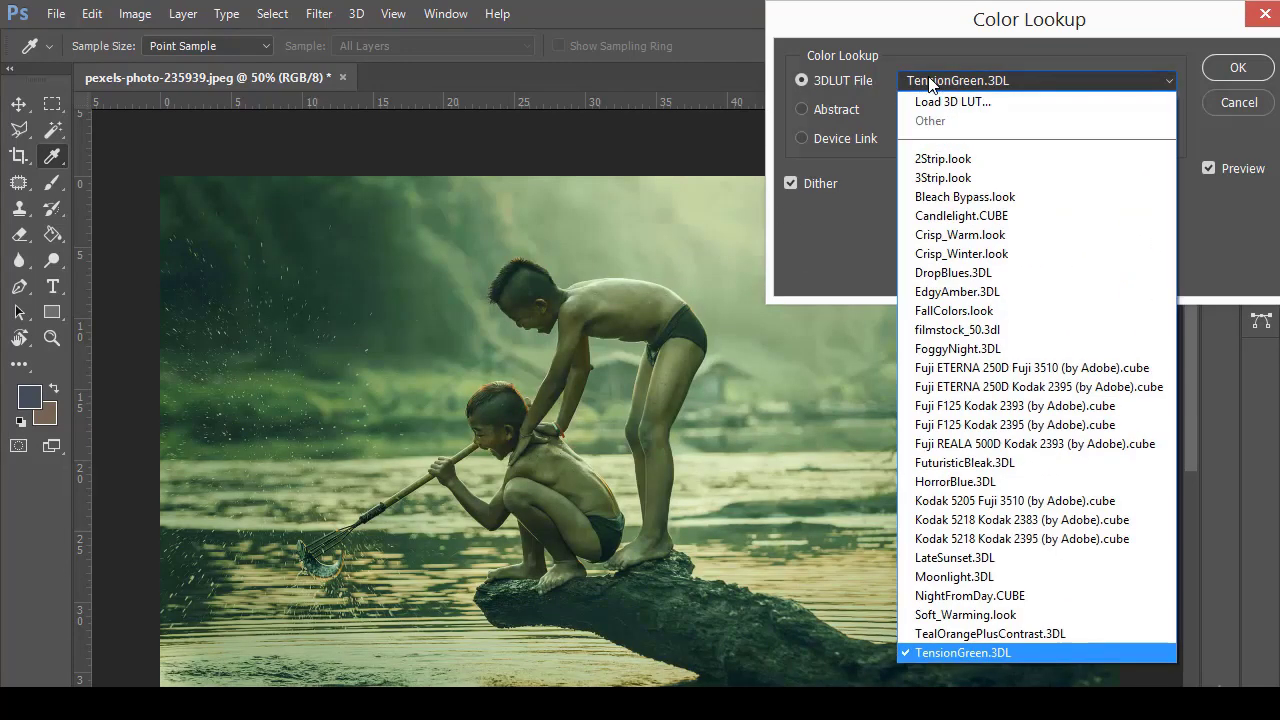
click(929, 80)
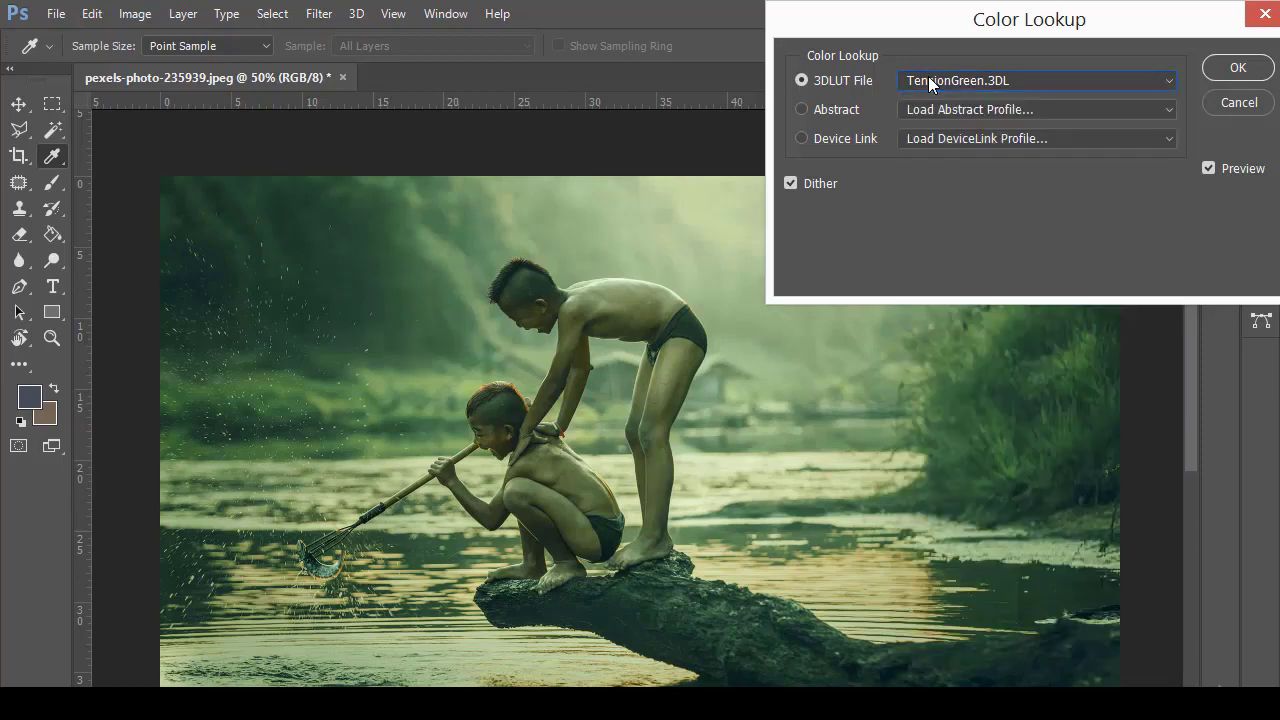
Switch Color Lookup to Abstract and preview the Blacklight Poster and Green-Red profiles
click(800, 111)
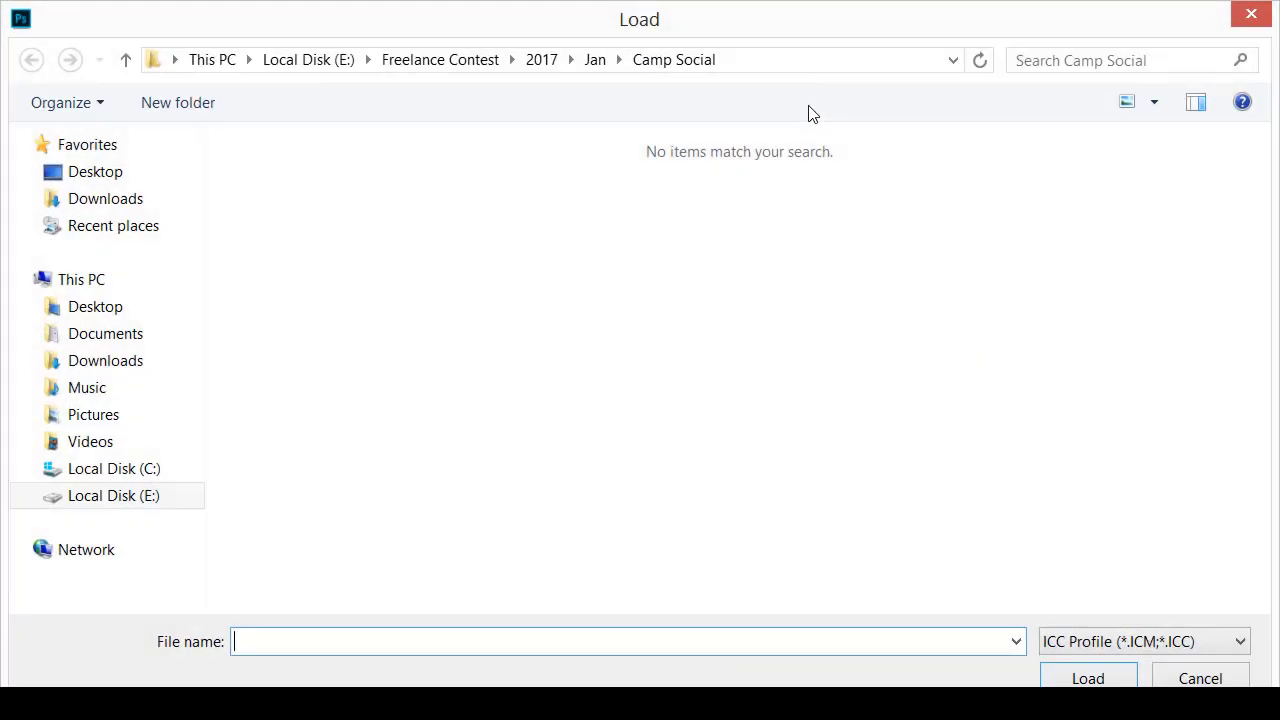
click(1250, 14)
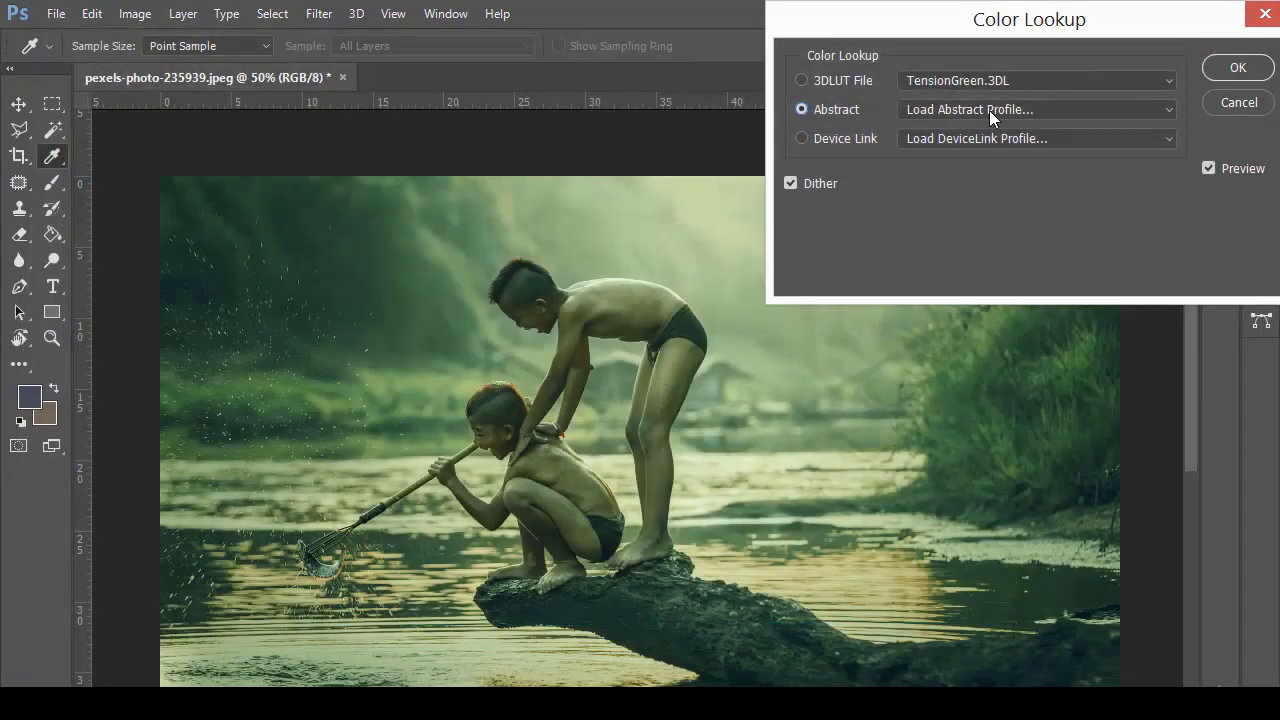
click(989, 110)
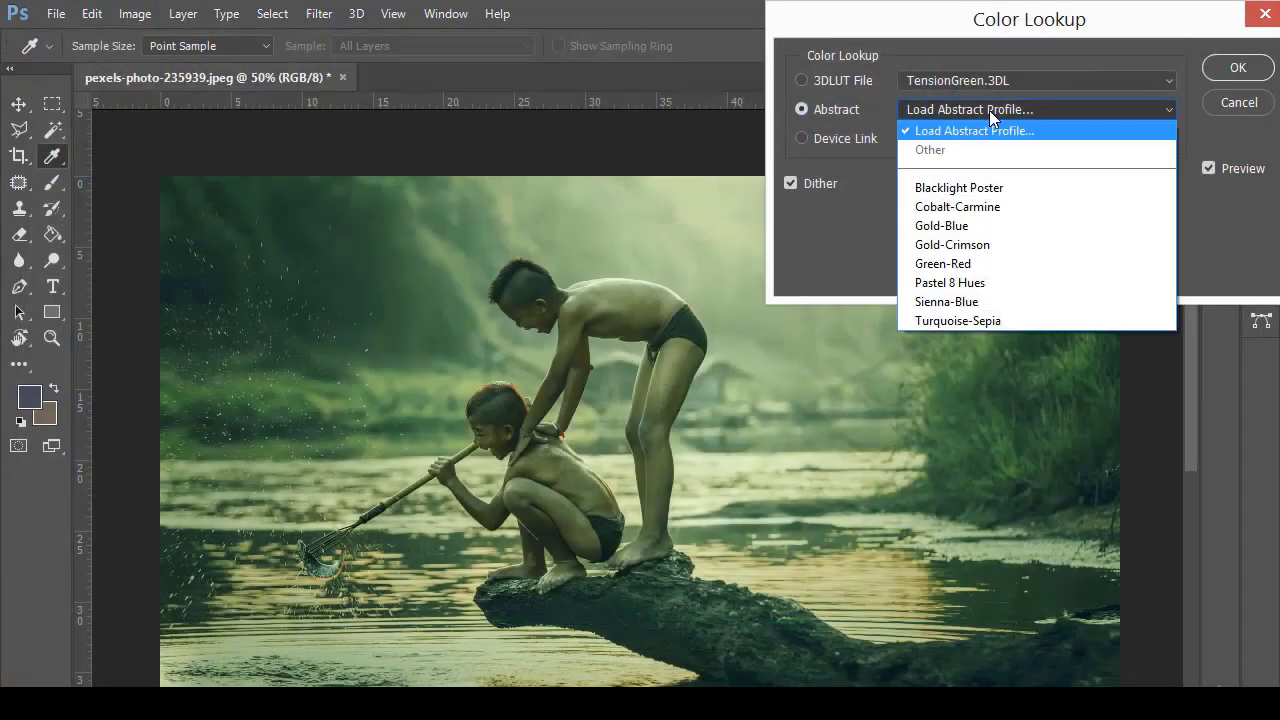
click(1022, 197)
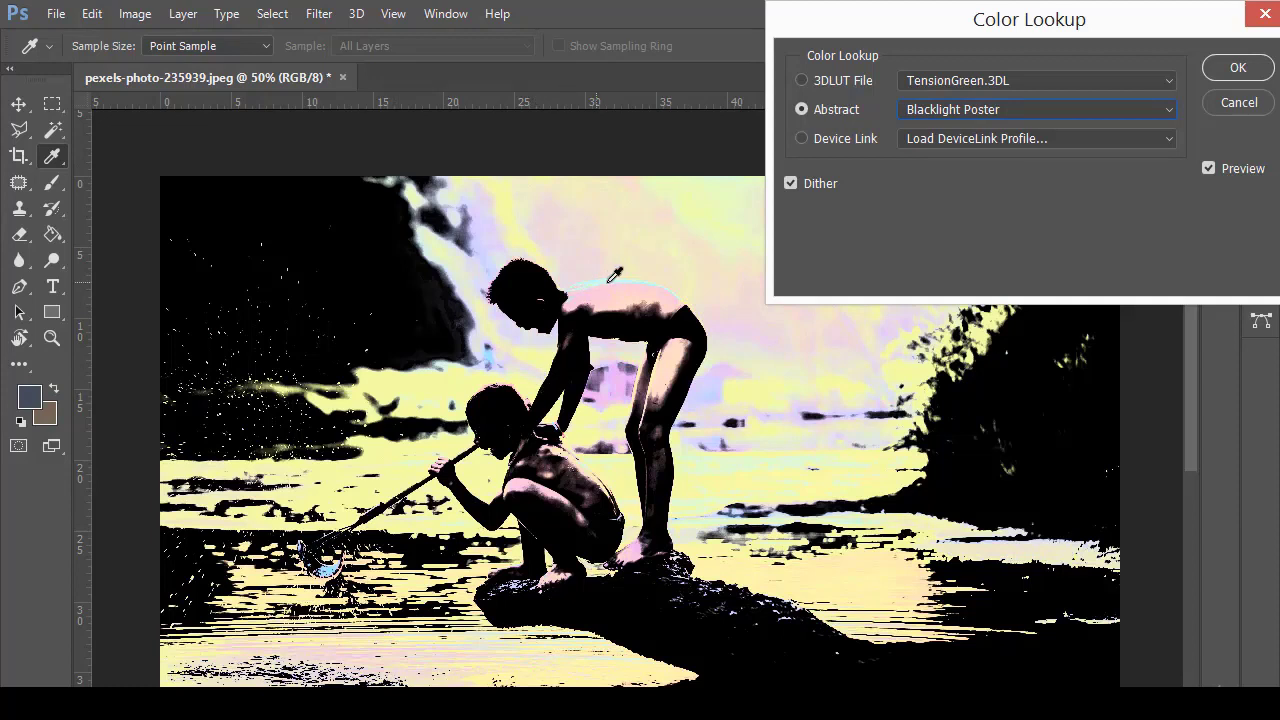
click(920, 118)
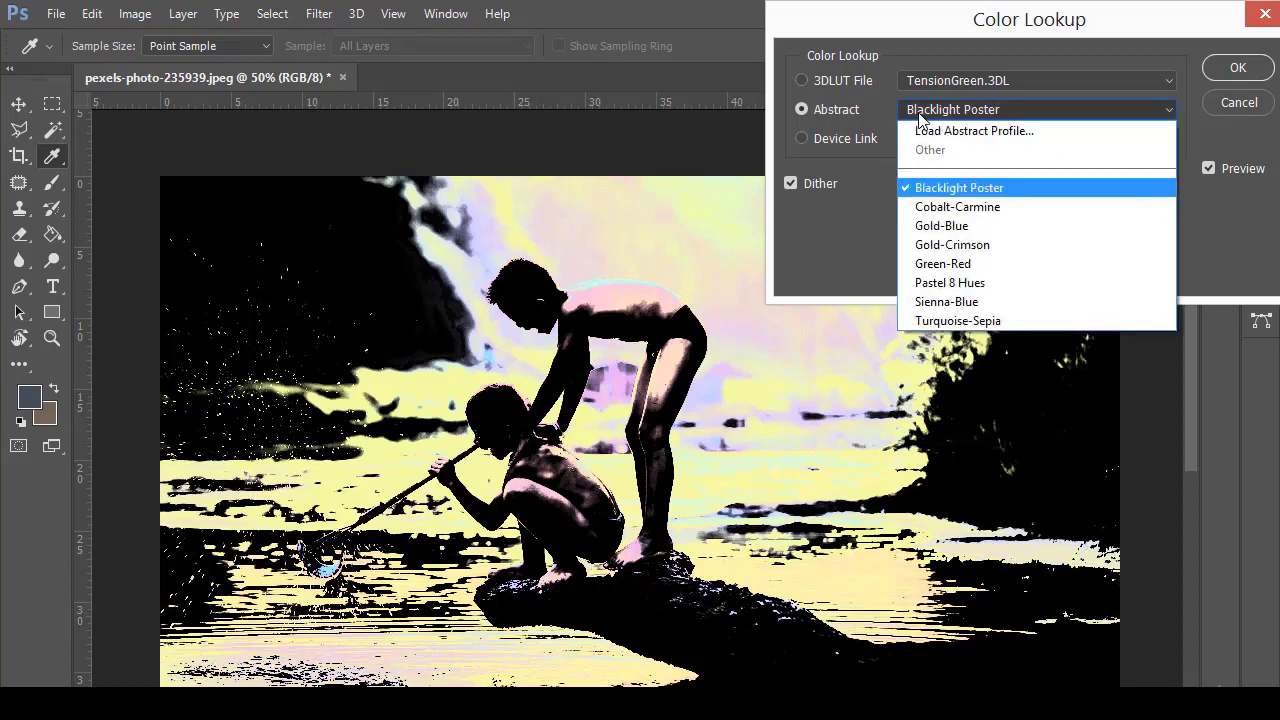
click(967, 264)
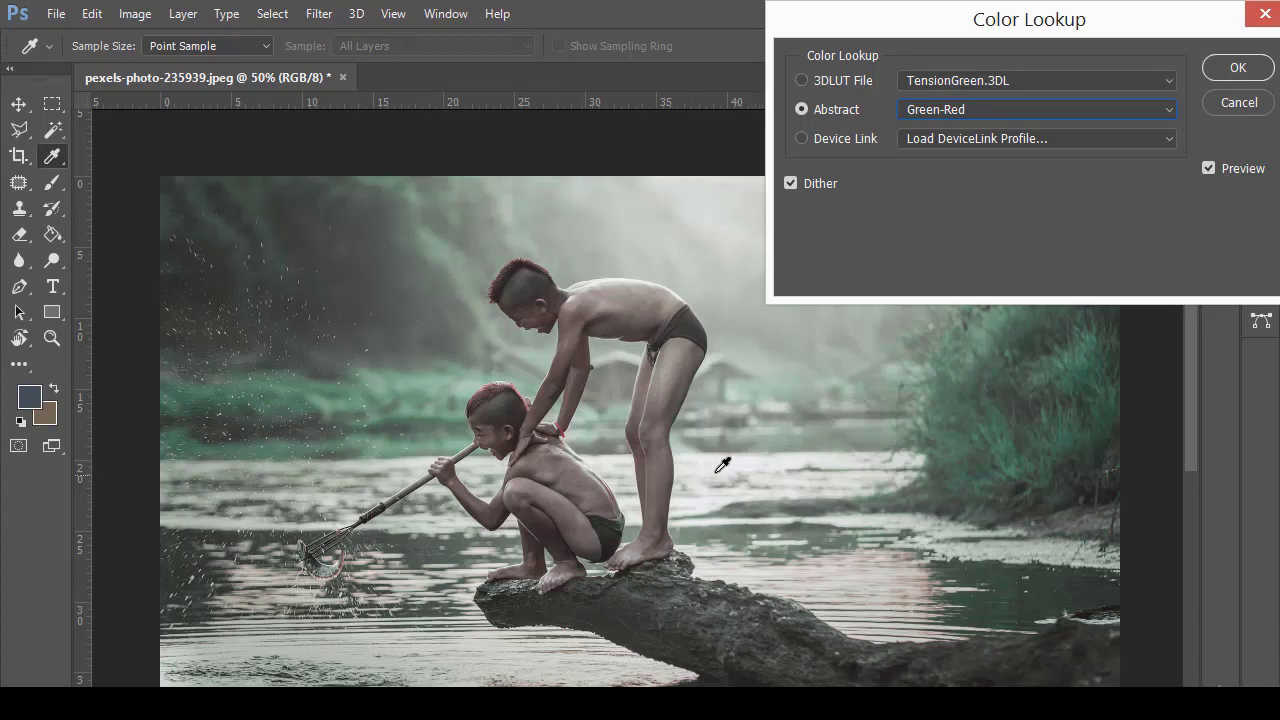
Try Pastel 8 Hues, then settle on the Turquoise-Sepia abstract profile
click(939, 112)
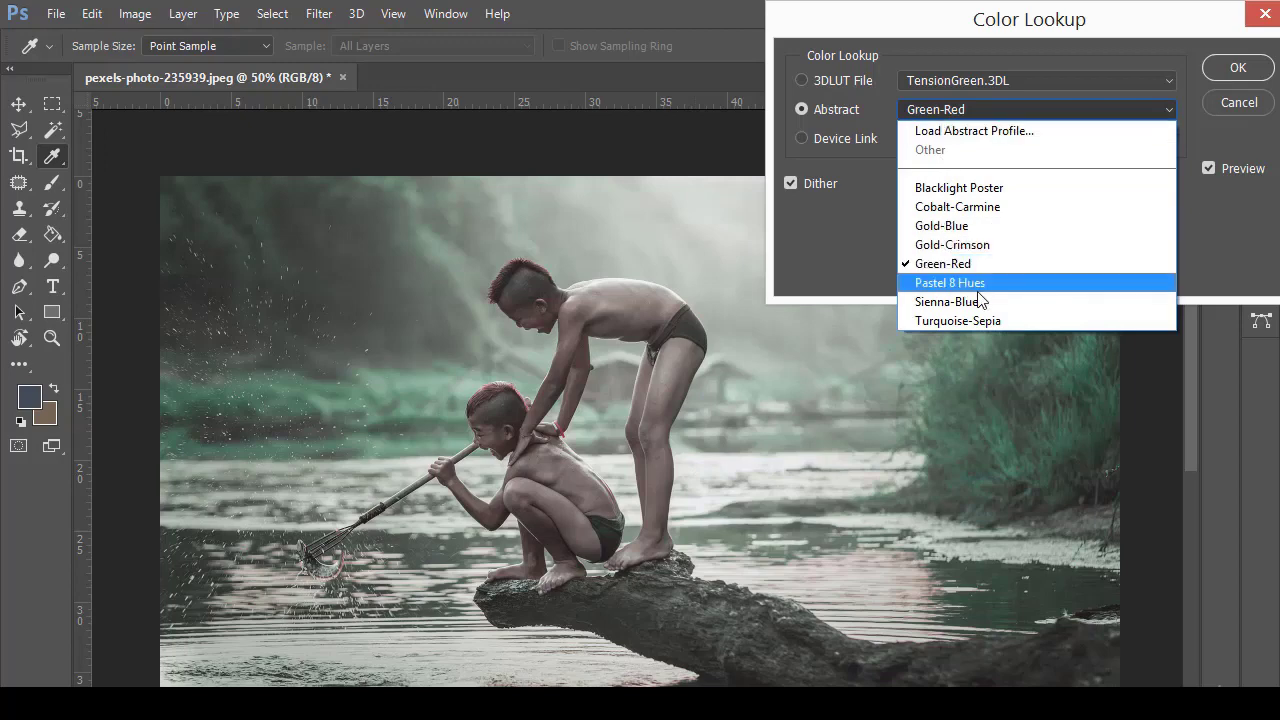
click(983, 287)
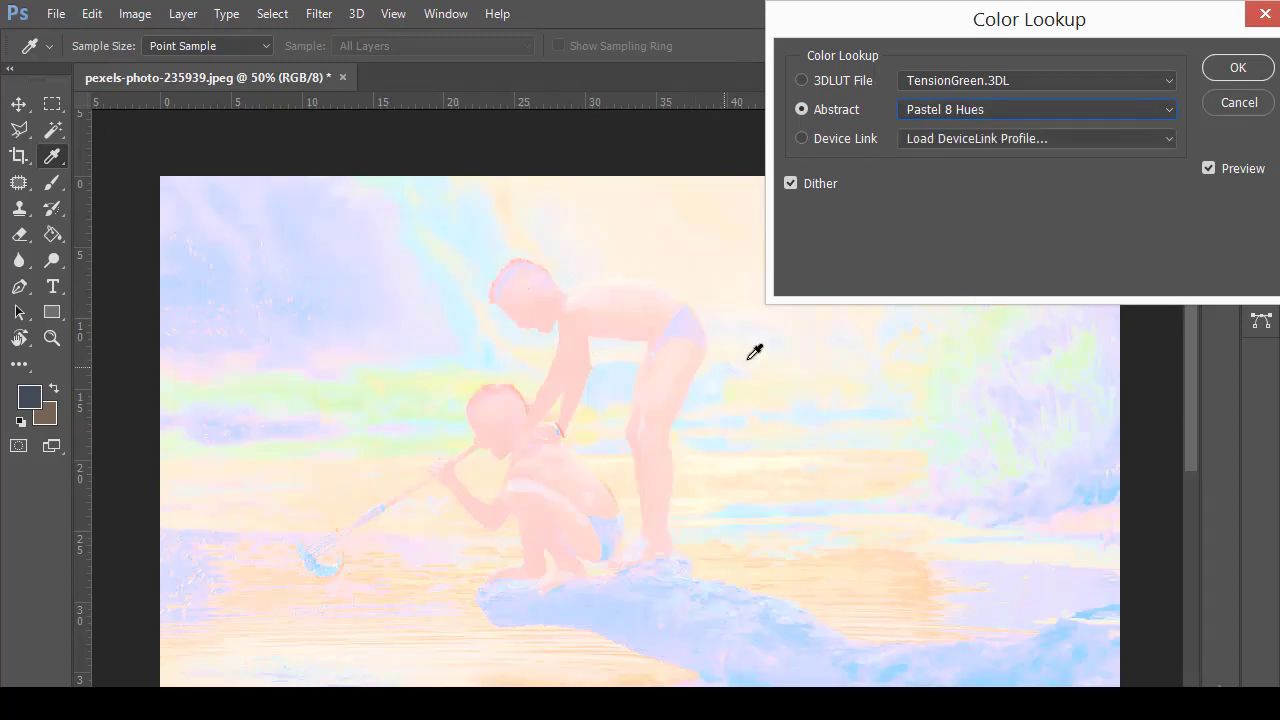
click(1030, 114)
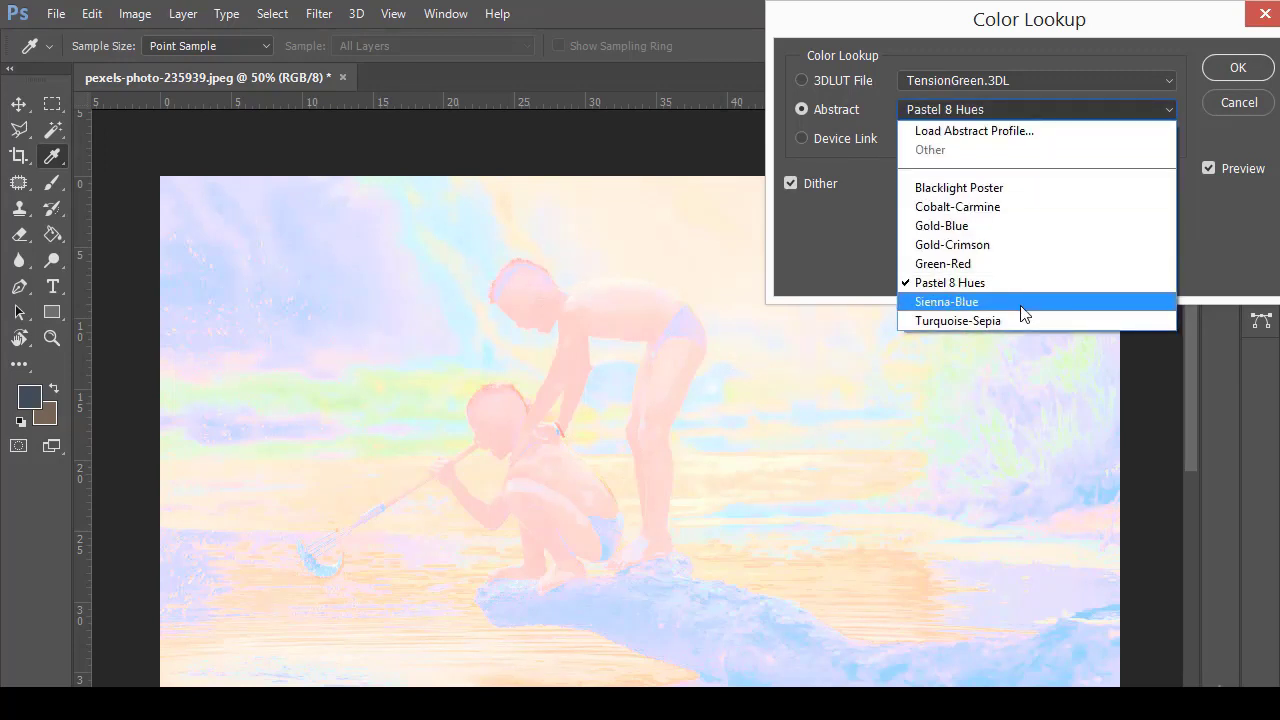
click(1020, 318)
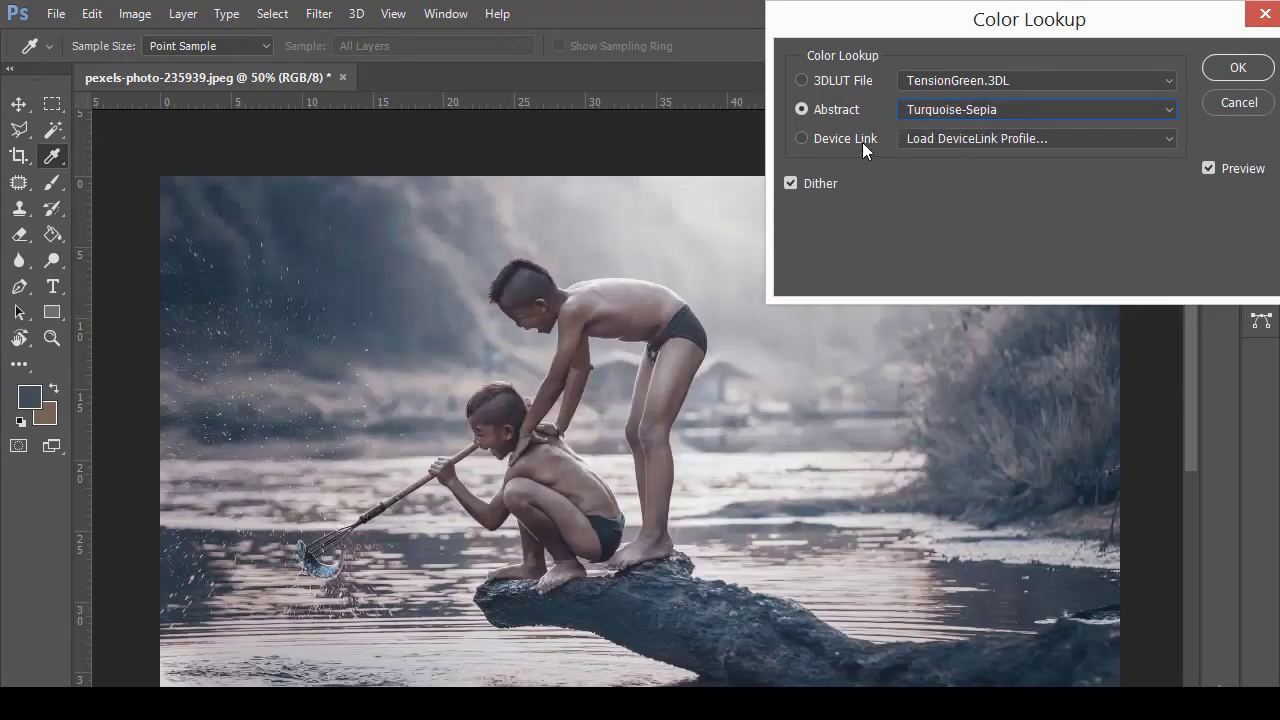
Switch Color Lookup to Device Link and apply the AnimePalette profile
click(811, 139)
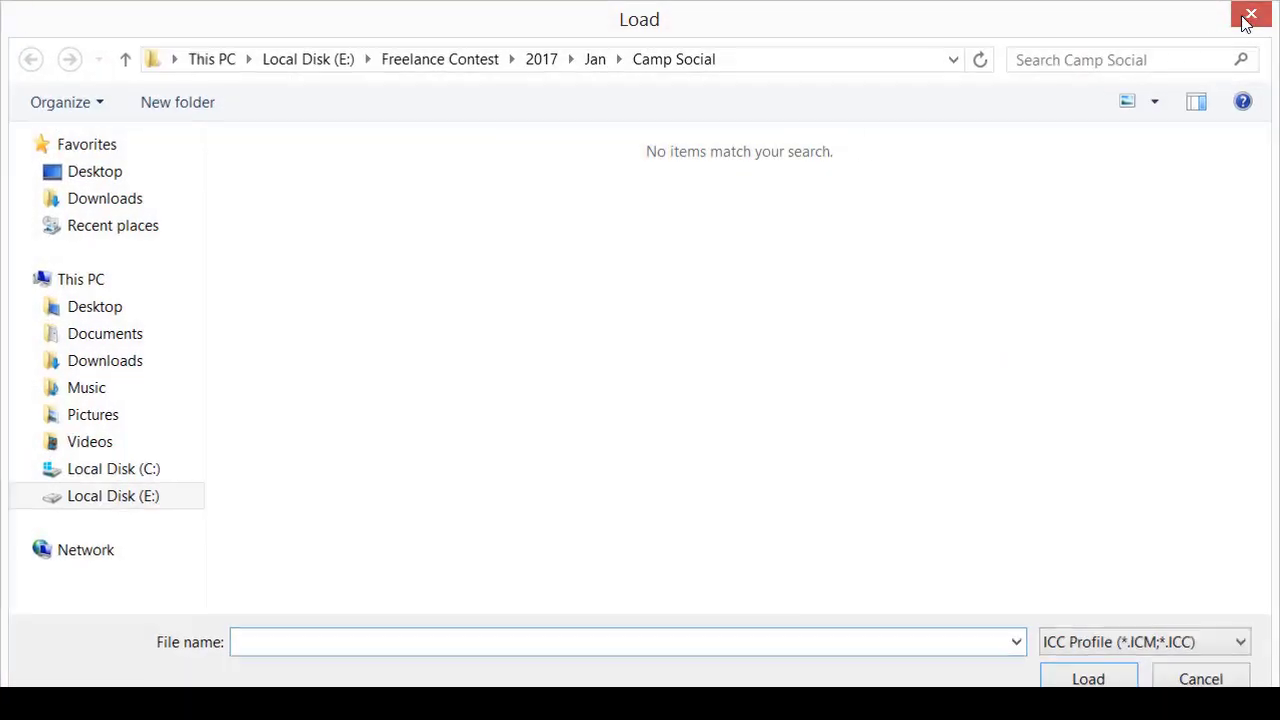
click(1249, 17)
click(1008, 138)
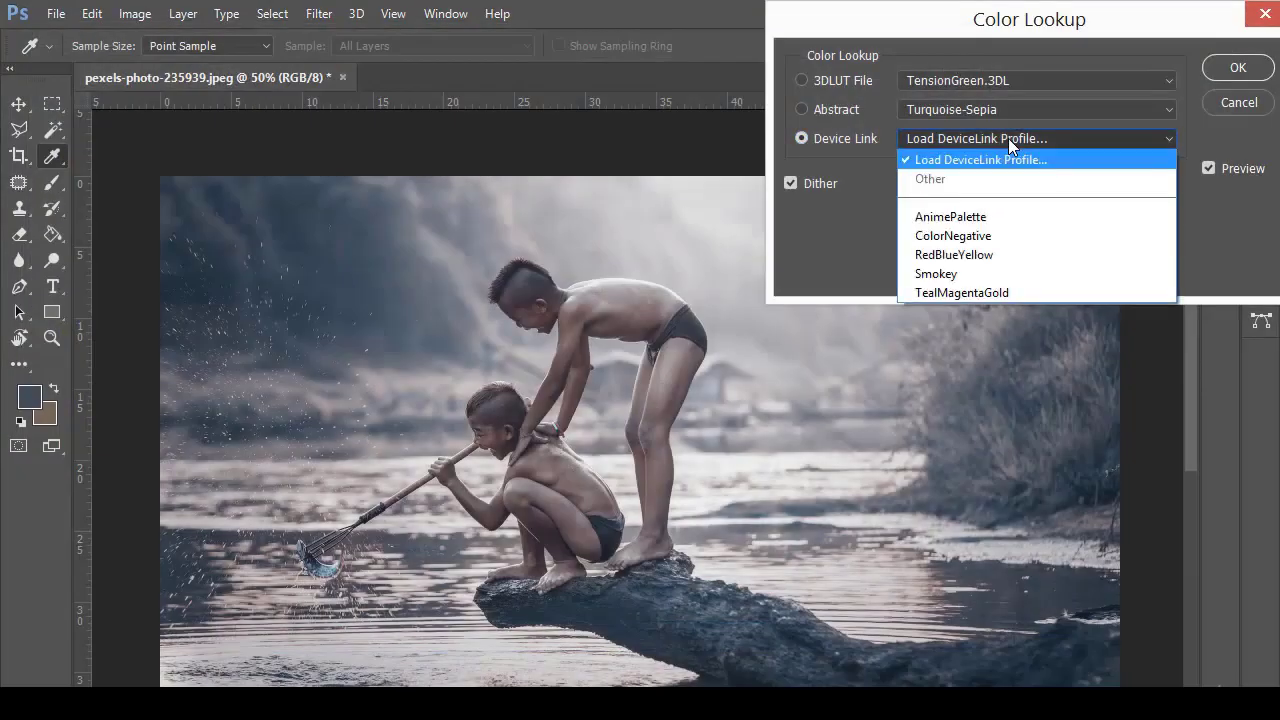
click(1014, 218)
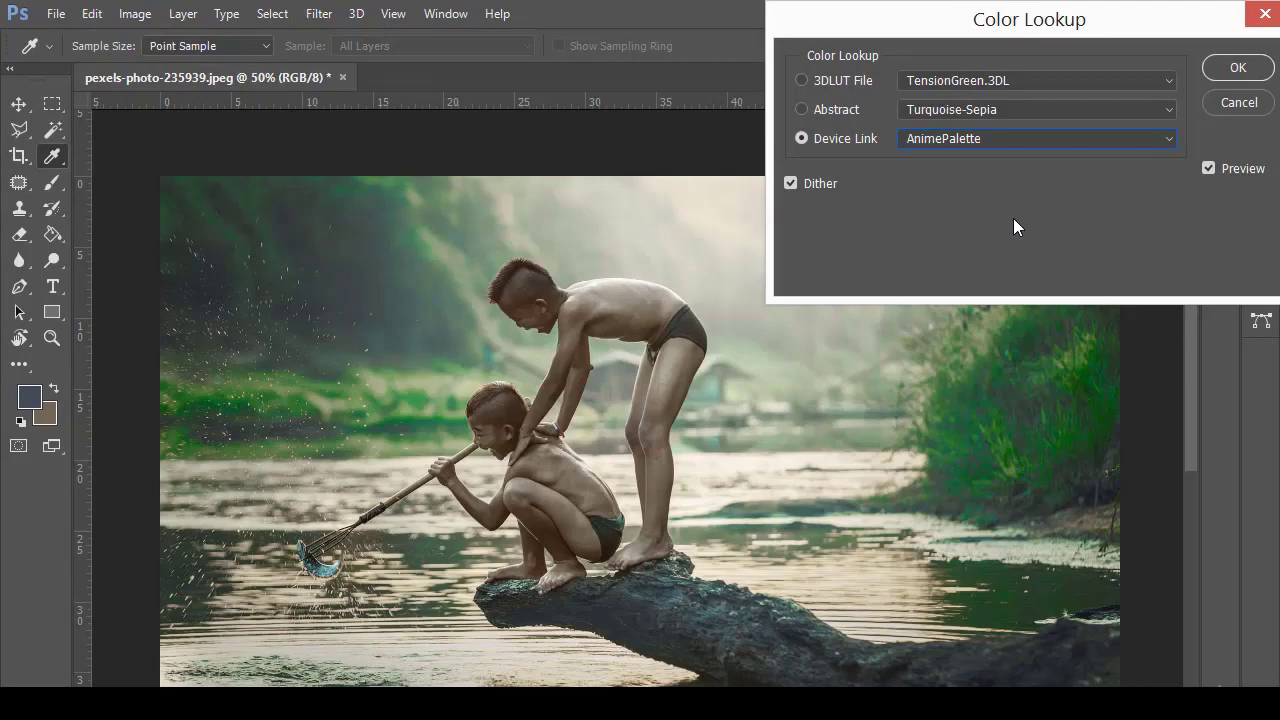
Toggle Preview repeatedly to compare the AnimePalette look with the original photo
click(1208, 168)
click(1208, 168)
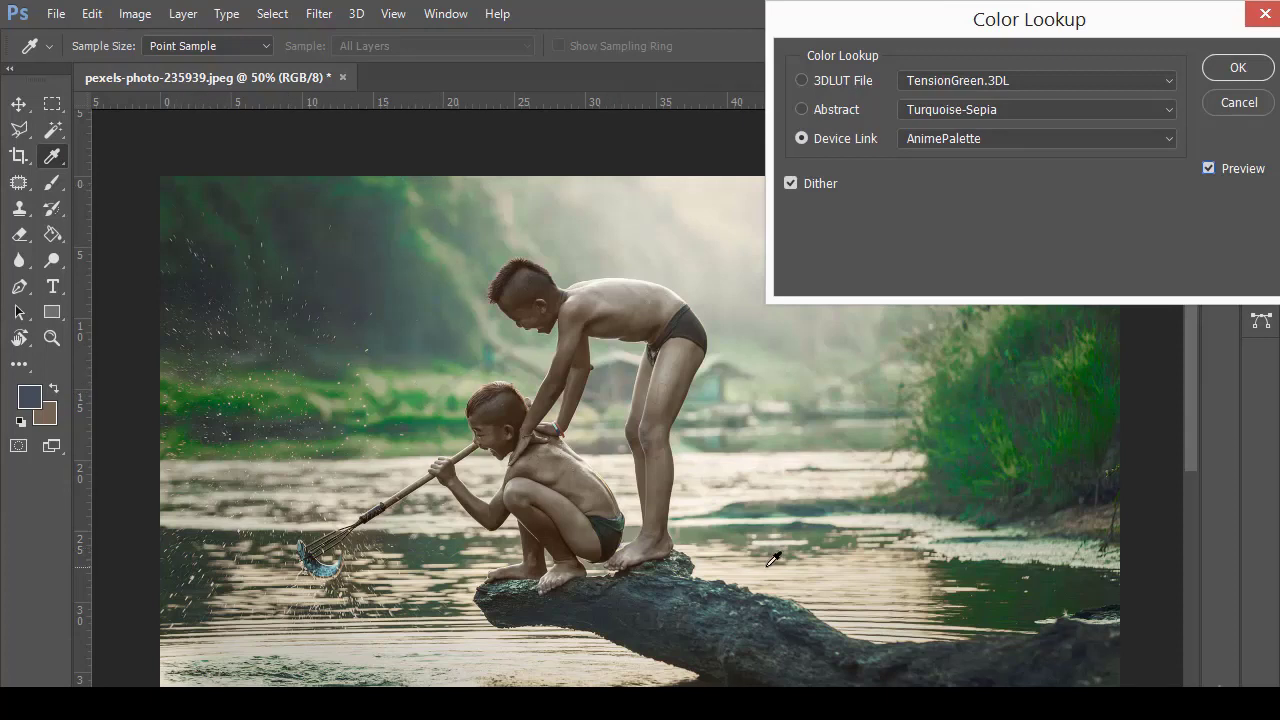
click(1206, 169)
click(1207, 170)
click(1208, 169)
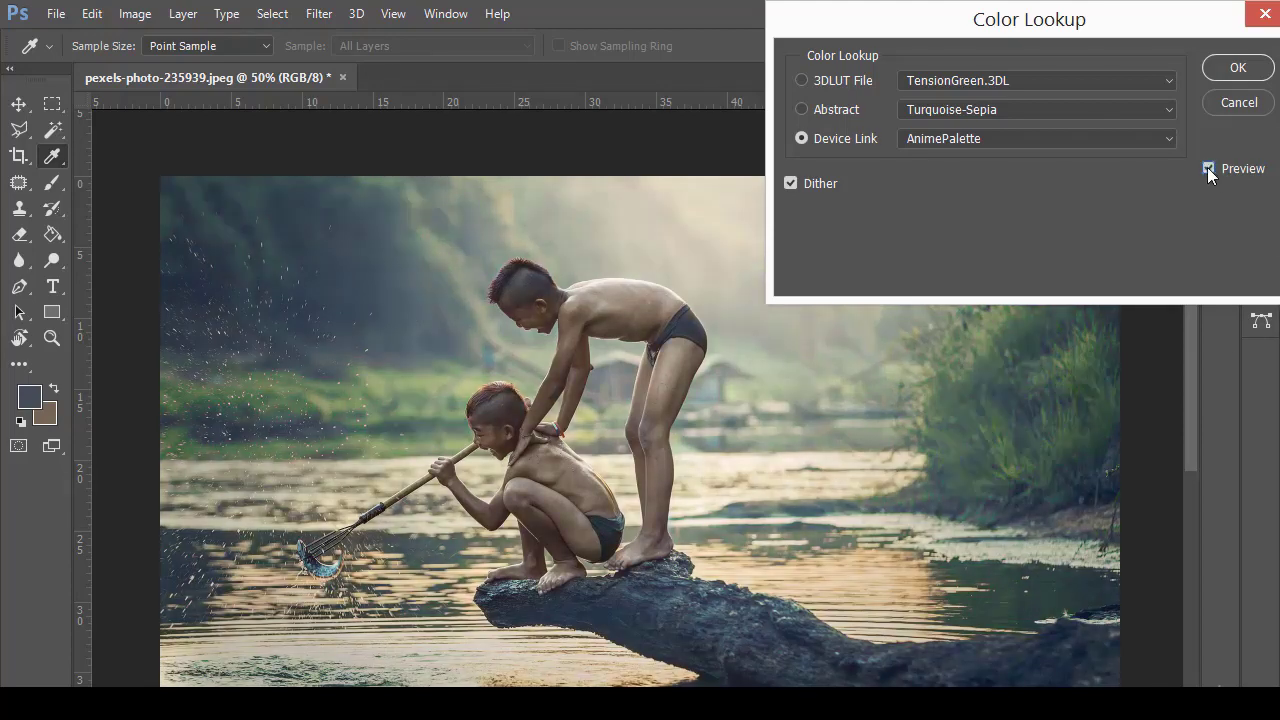
click(1208, 169)
click(1208, 169)
click(1208, 169)
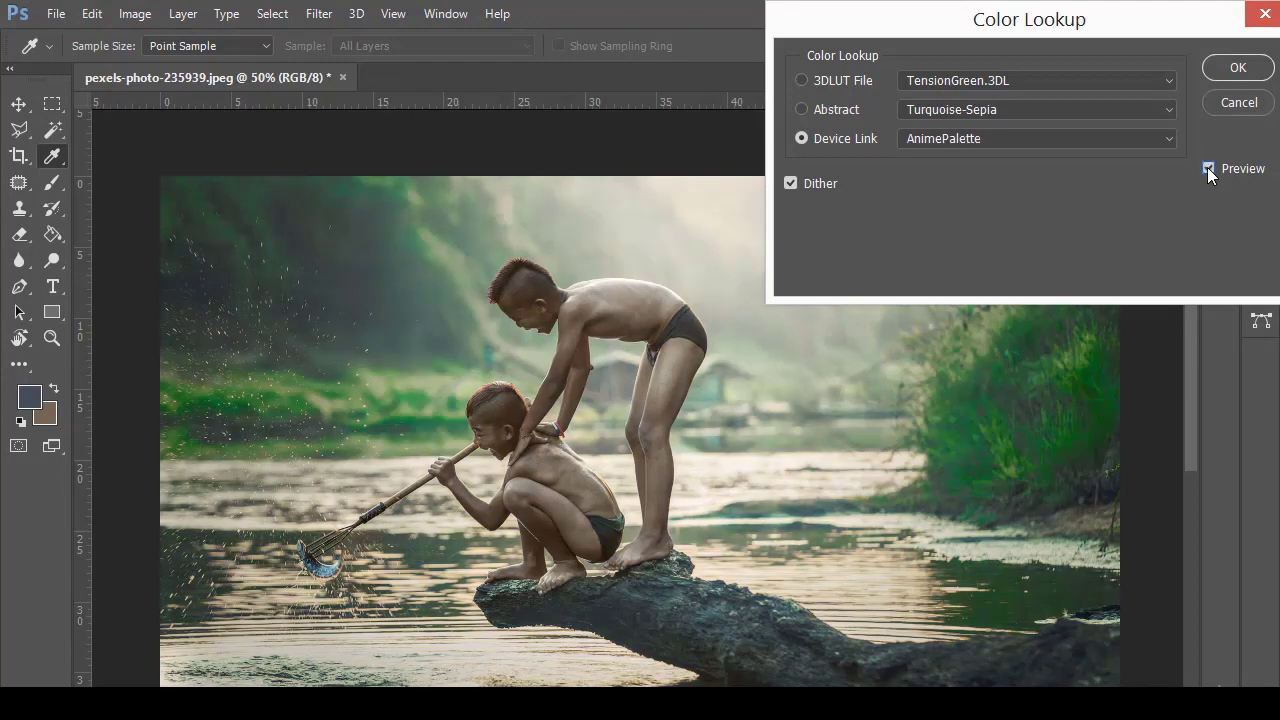
Try Smokey and RedBlueYellow, then finish on the TealMagentaGold device link profile
click(1160, 140)
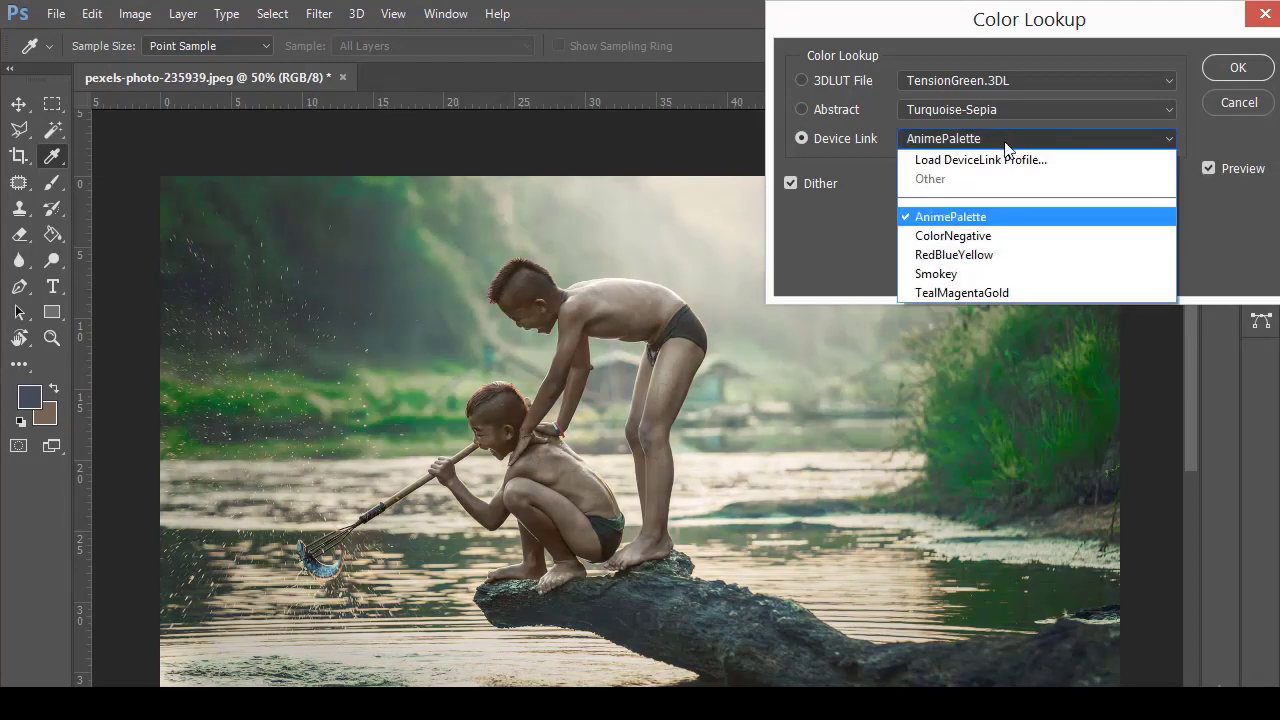
click(1008, 273)
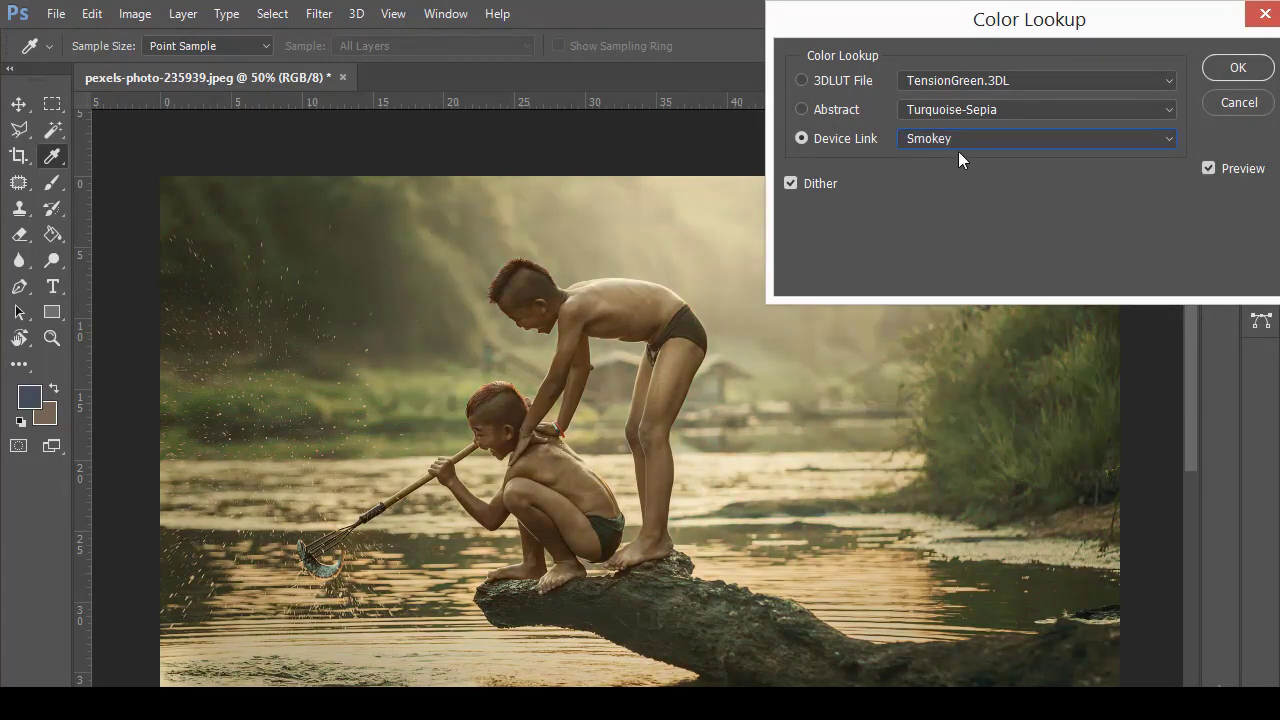
click(958, 151)
click(985, 255)
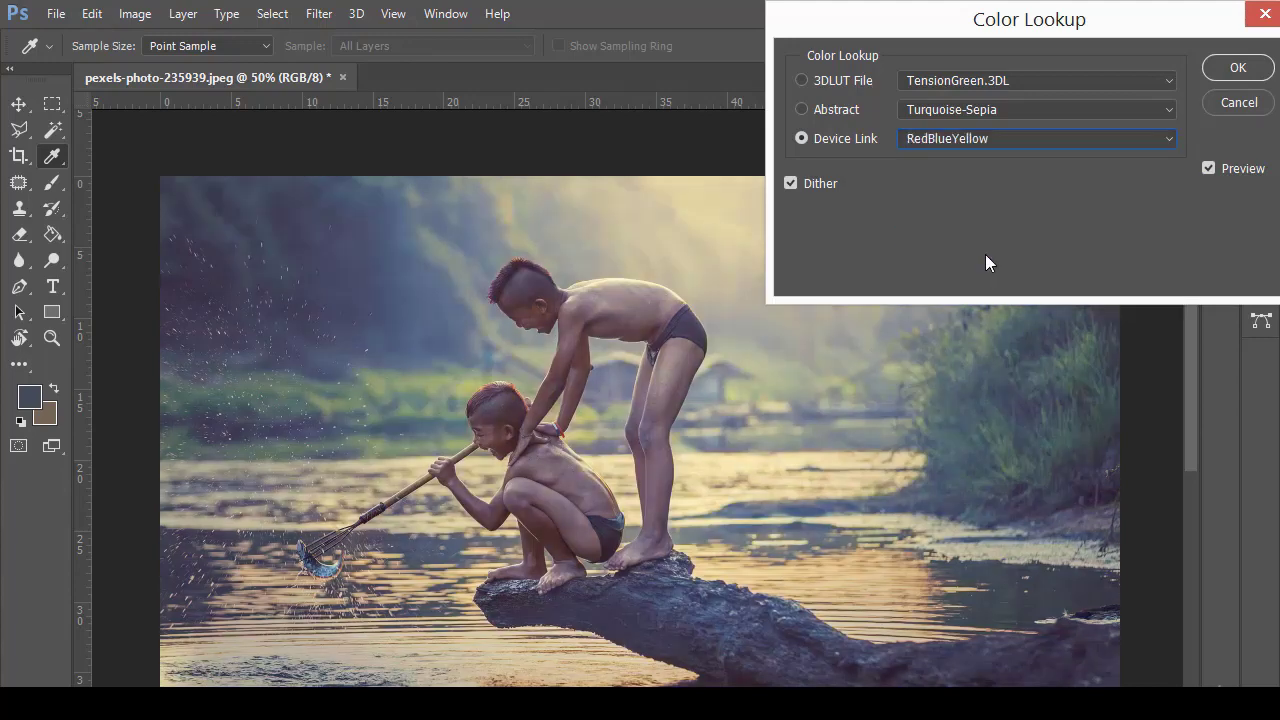
click(962, 139)
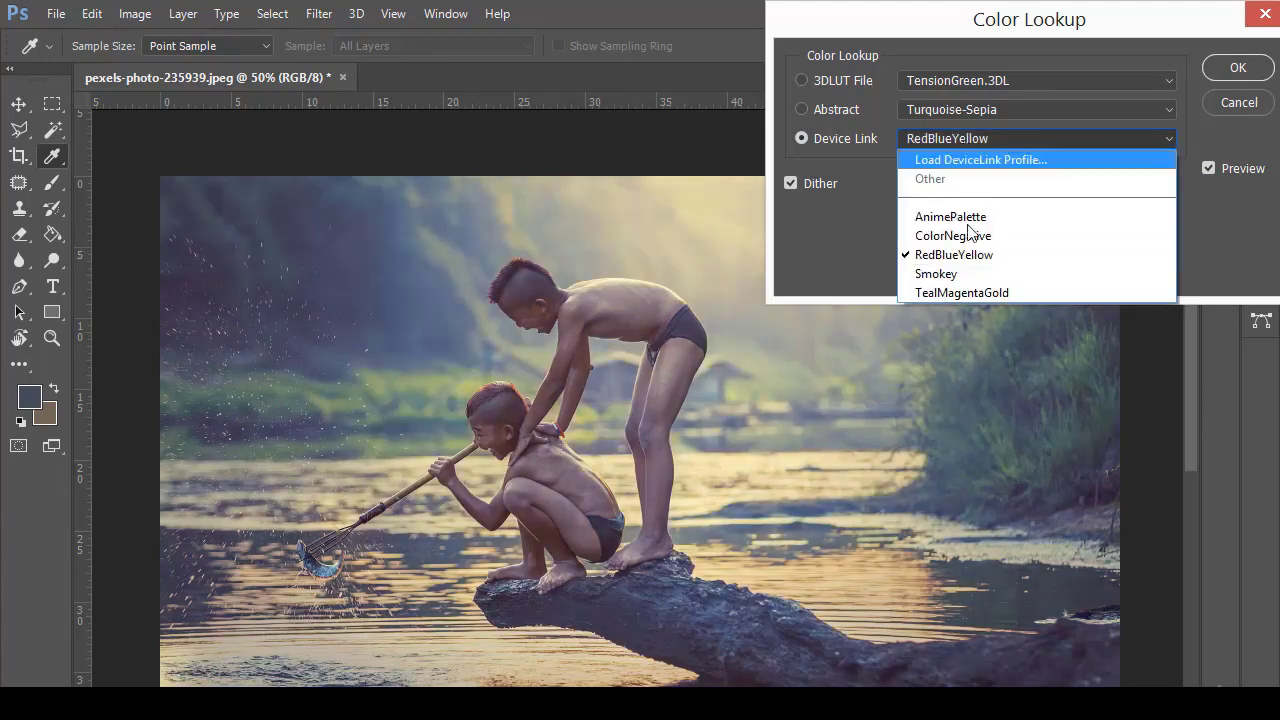
click(1060, 293)
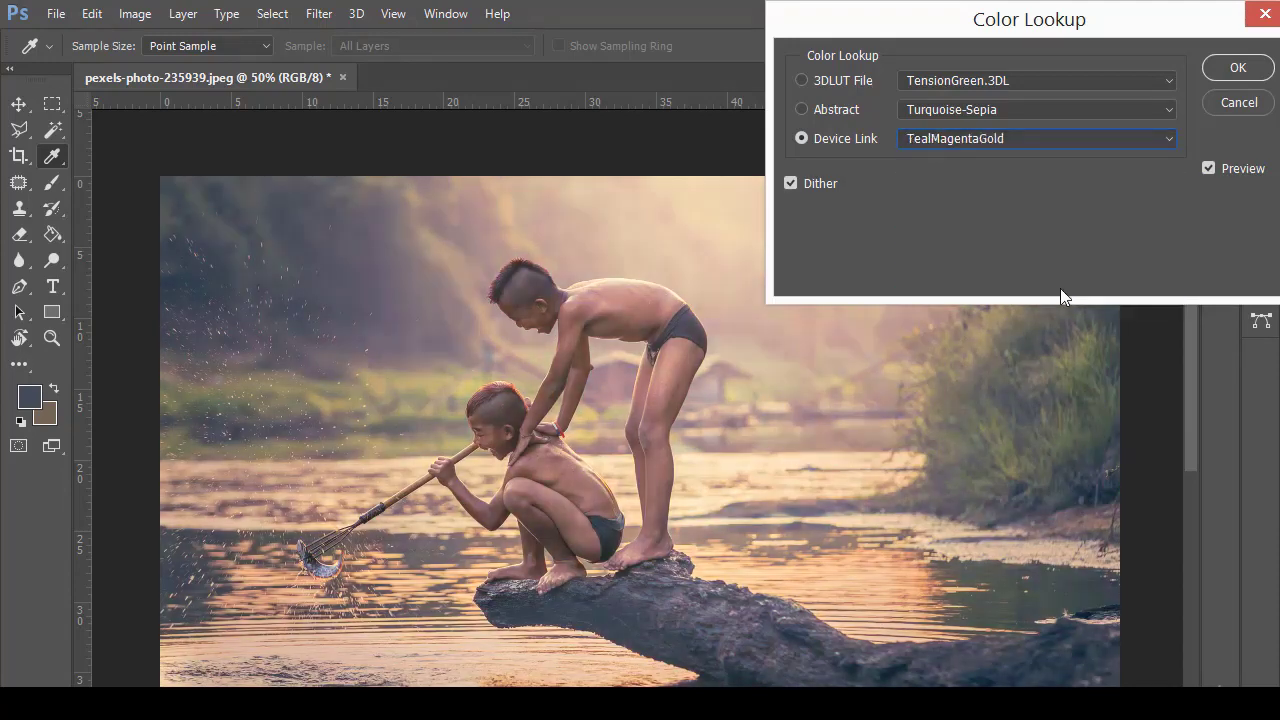